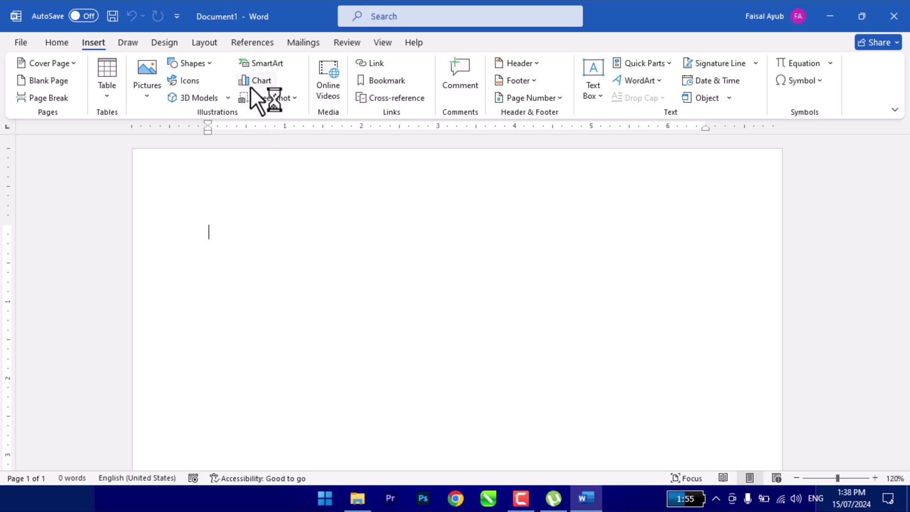
# Open the Insert Chart dialog to view the chart types and close it without inserting anything
pyautogui.click(250, 86)
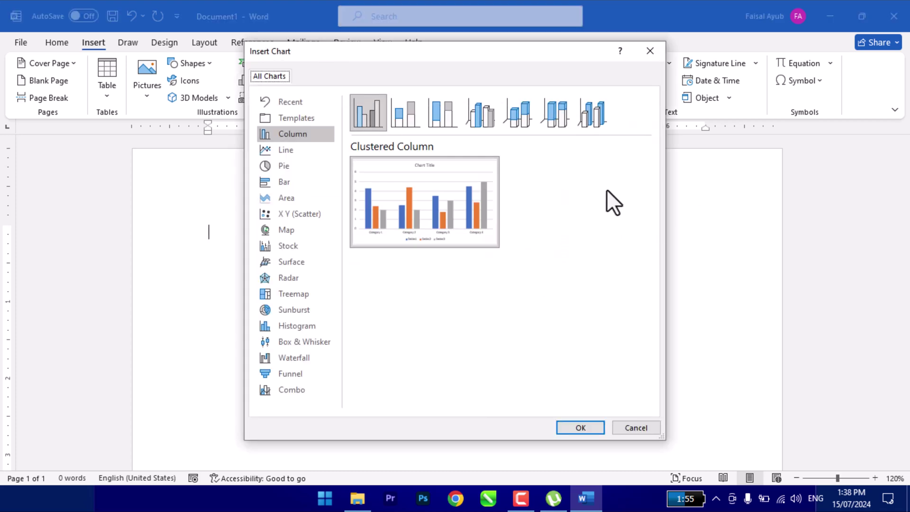
pyautogui.click(650, 51)
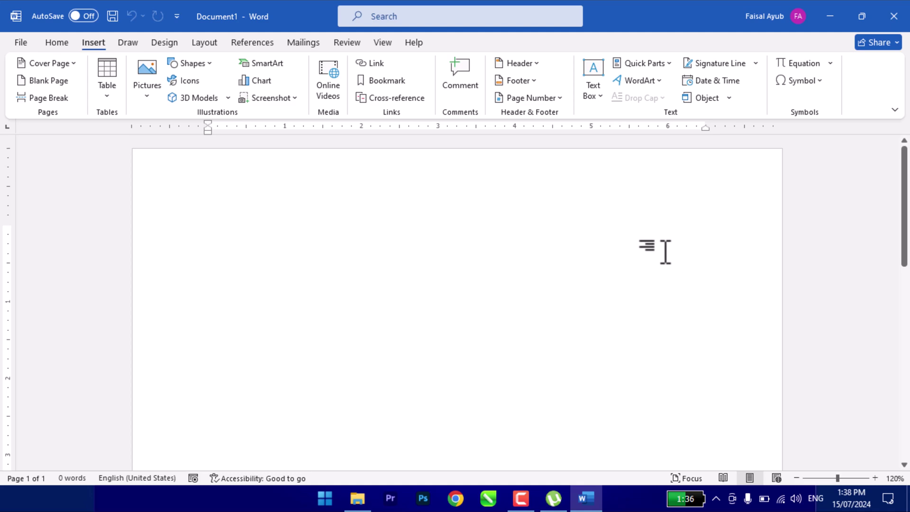
# Switch to the saved example images and look through the sample charts from 2-1024x791.png to Pie-Chart-Examples.jpg
pyautogui.click(829, 15)
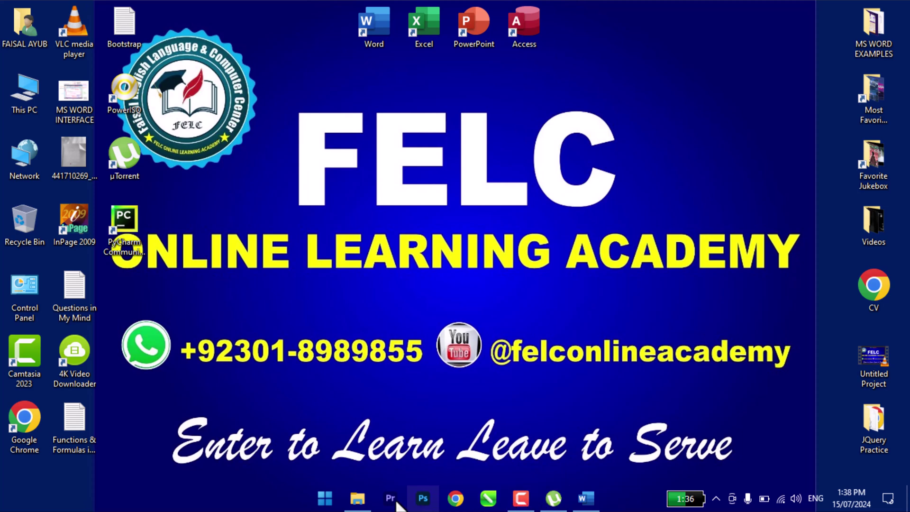
pyautogui.click(357, 498)
pyautogui.doubleClick(199, 124)
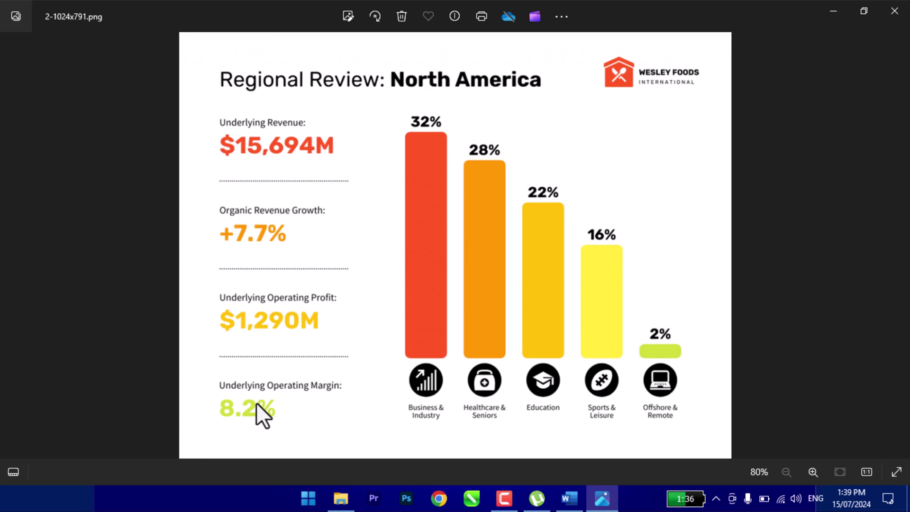
pyautogui.press('Right')
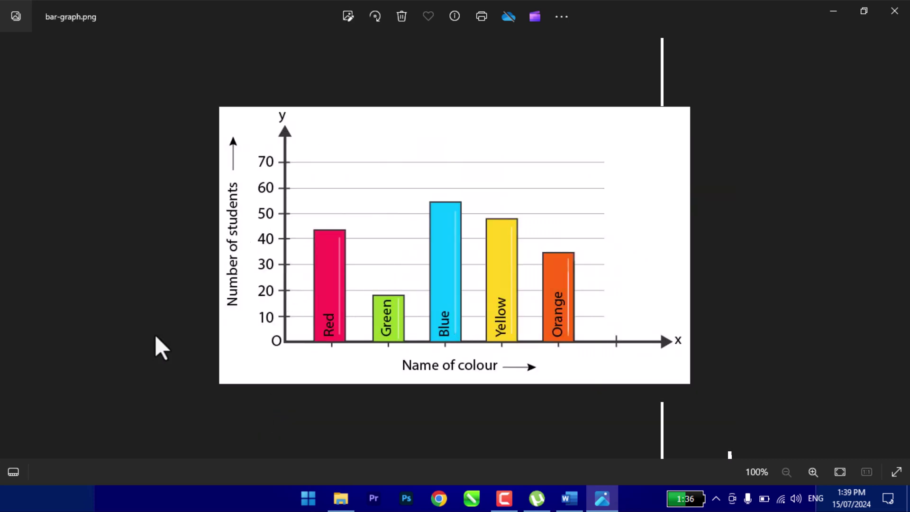
pyautogui.press('Right')
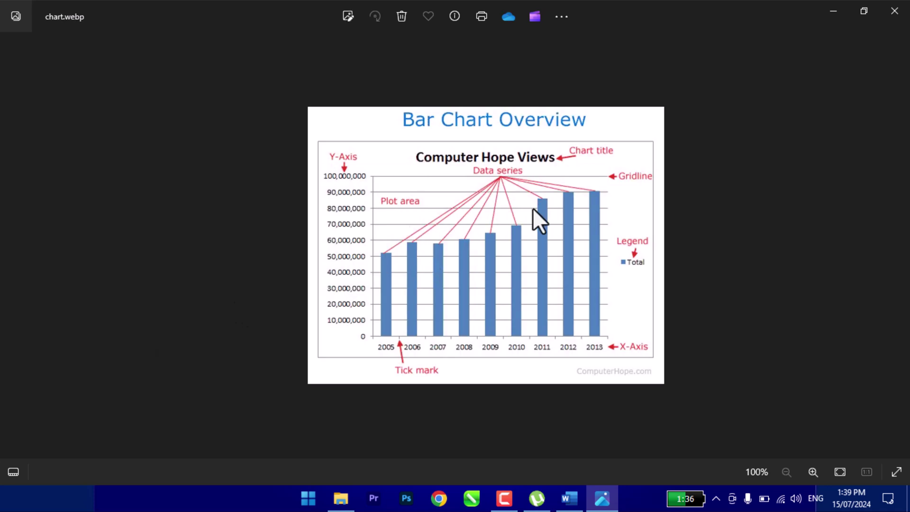
pyautogui.press('Right')
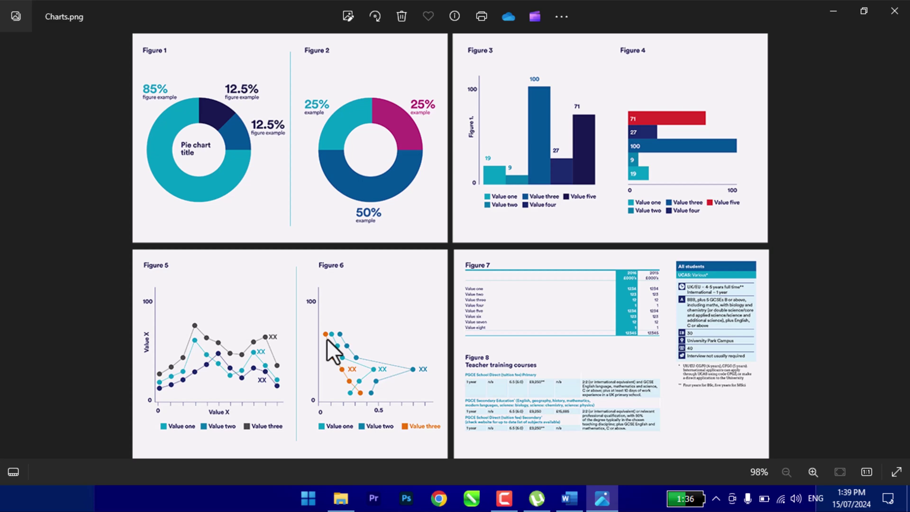
pyautogui.press('Right')
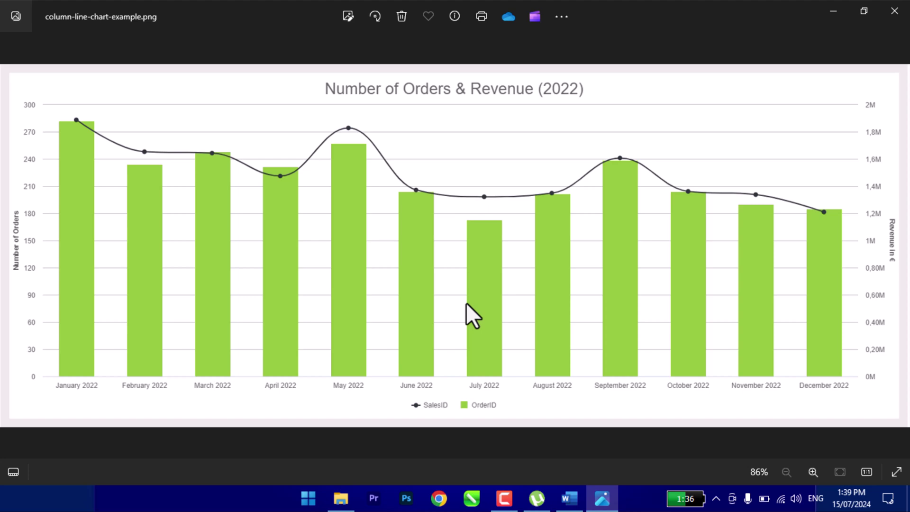
pyautogui.press('Right')
pyautogui.scroll(2, 439, 228)
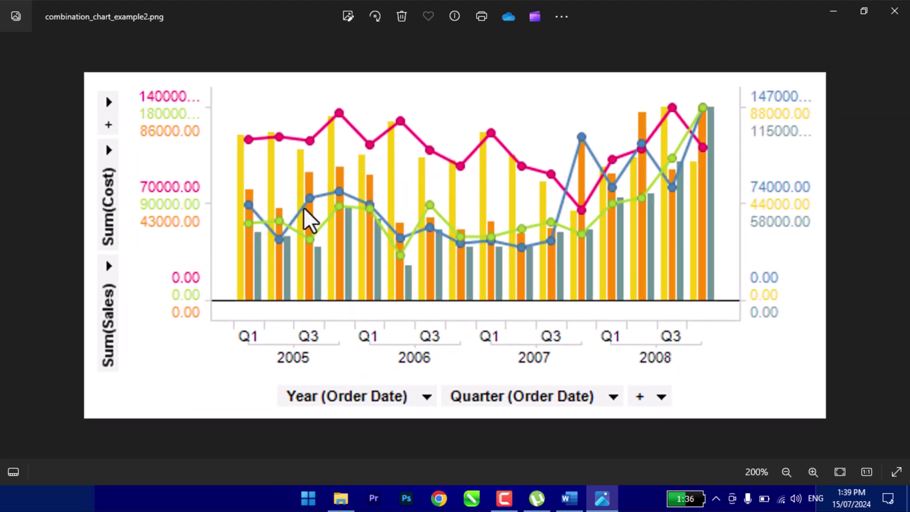
pyautogui.press('Right')
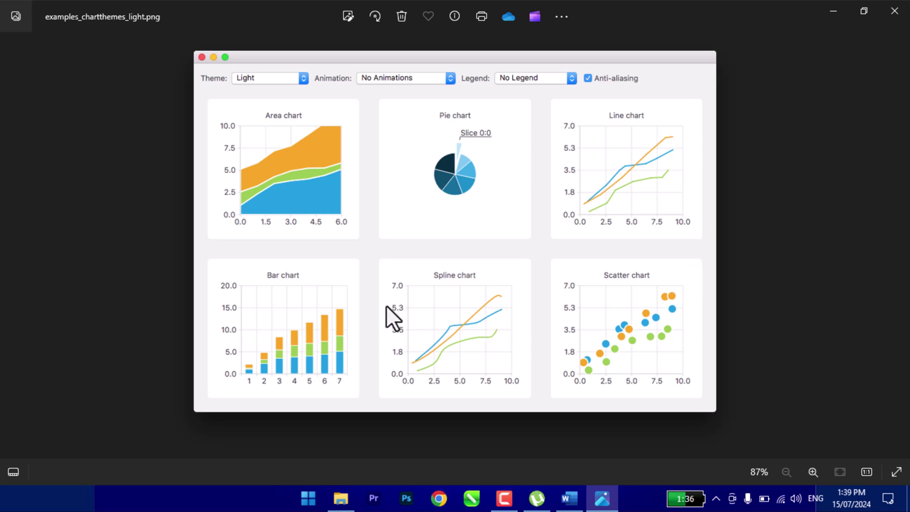
pyautogui.press('Right')
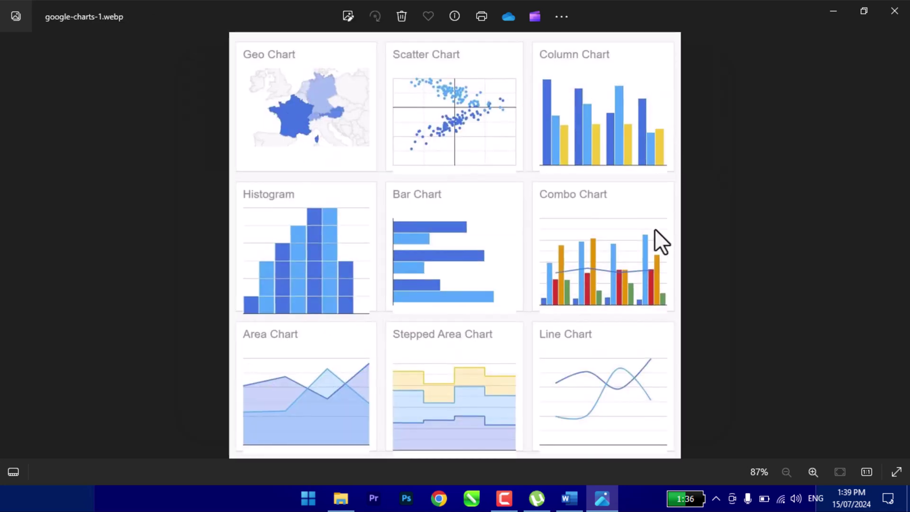
pyautogui.press('Right')
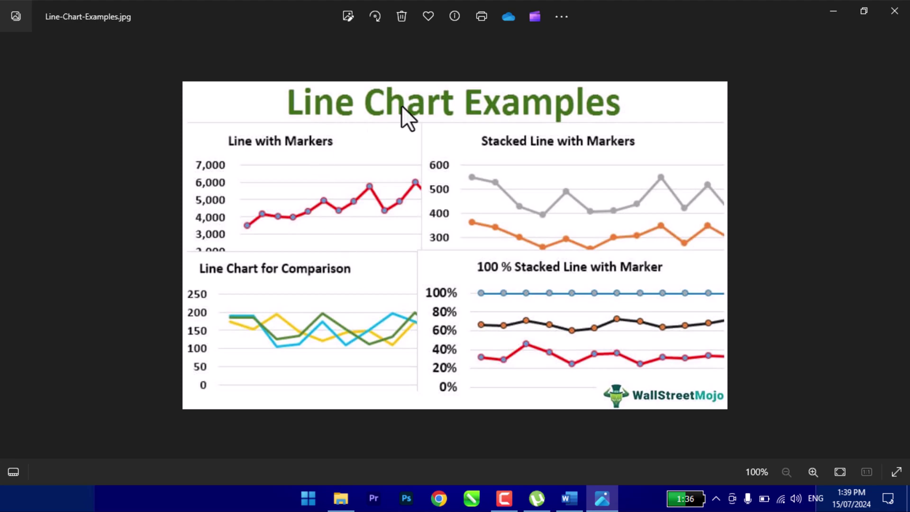
pyautogui.press('Right')
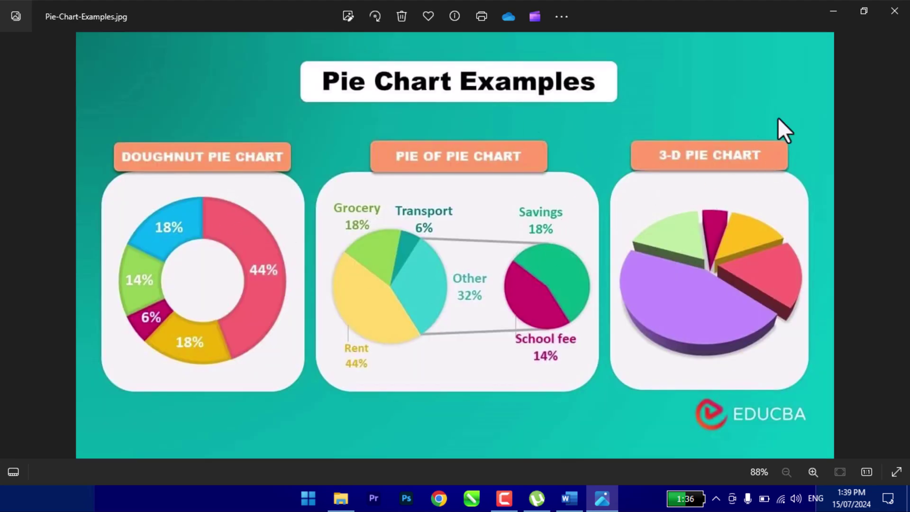
# Return to the blank Word document, set its page orientation to Landscape and show one whole page
pyautogui.click(569, 498)
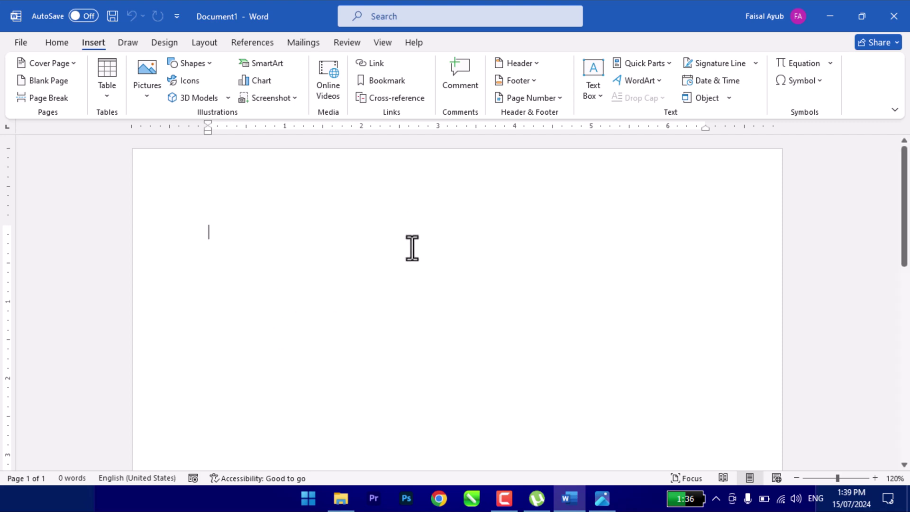
pyautogui.click(197, 44)
pyautogui.click(68, 86)
pyautogui.click(70, 104)
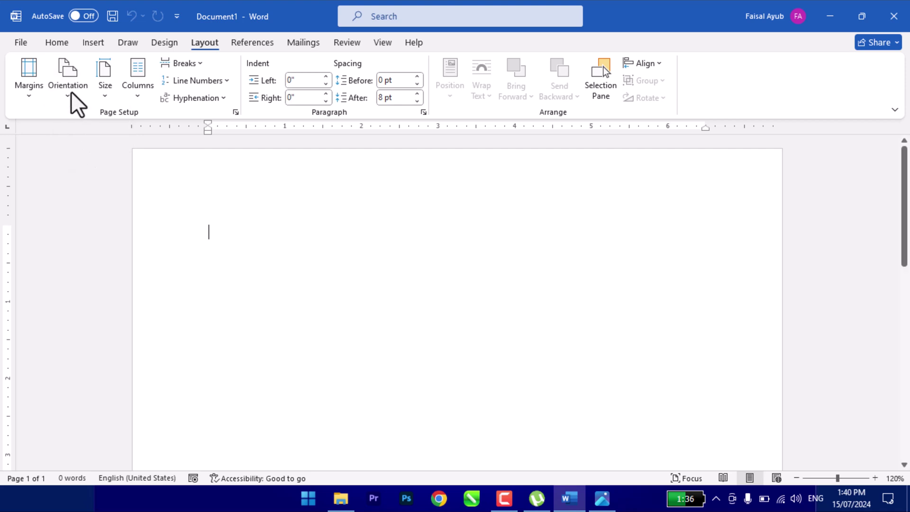
pyautogui.click(387, 42)
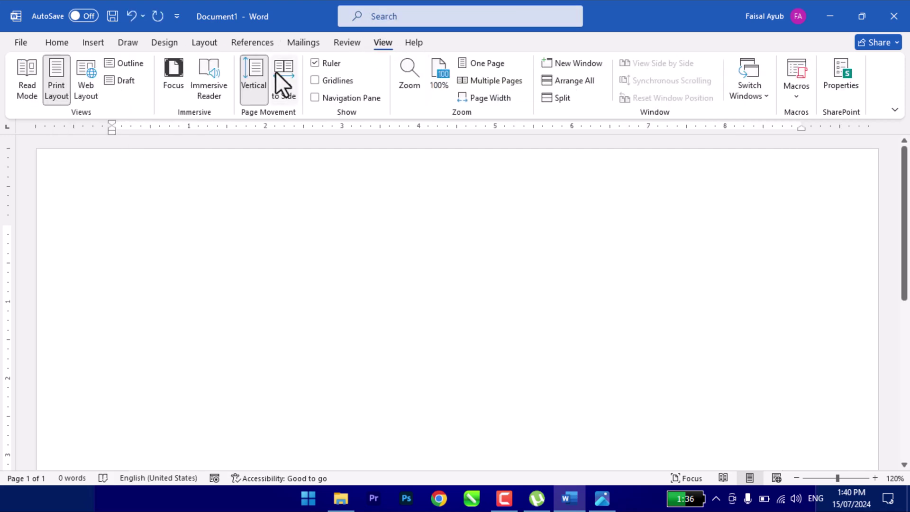
pyautogui.click(474, 65)
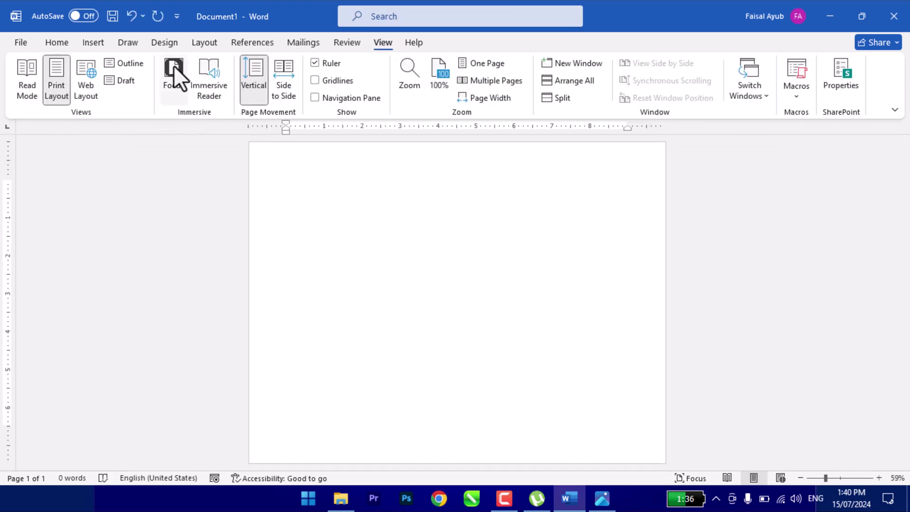
# Open the Insert Chart dialog and examine the chart categories from Line, Pie and Bar through to Combo
pyautogui.click(87, 43)
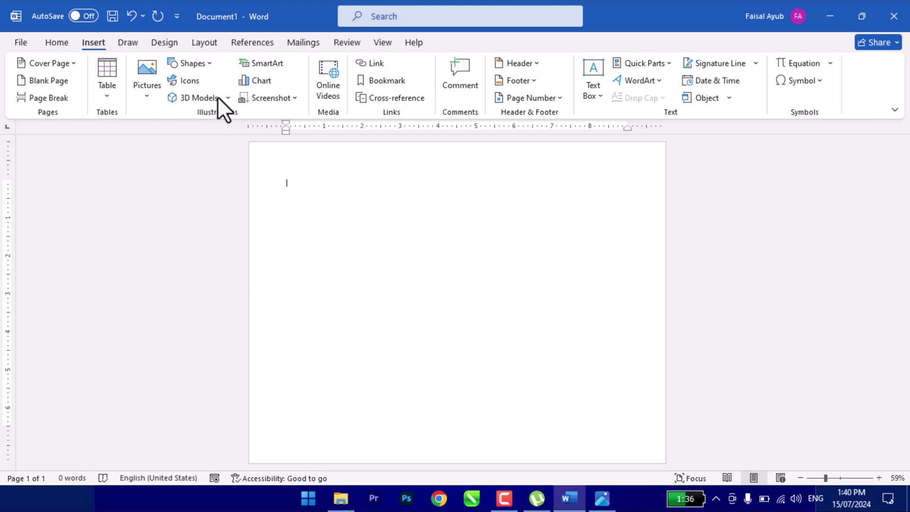
pyautogui.click(256, 85)
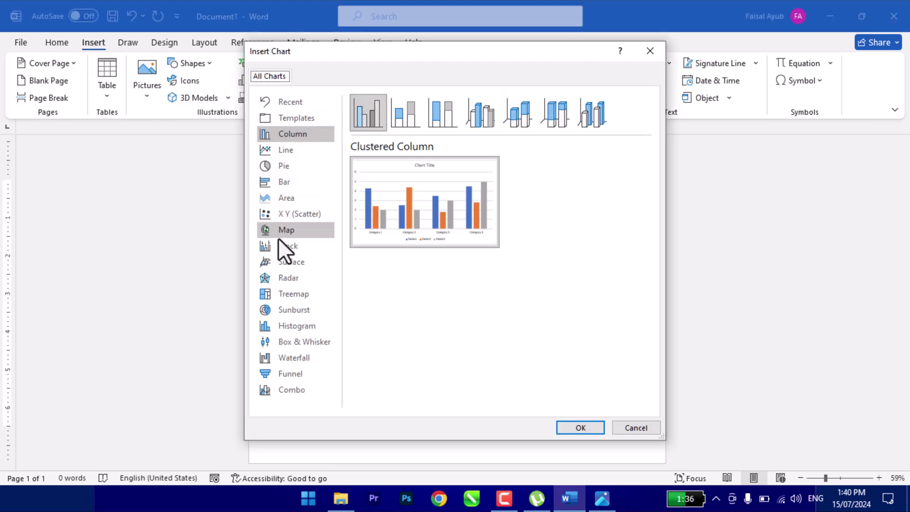
pyautogui.click(281, 149)
pyautogui.click(287, 167)
pyautogui.click(292, 185)
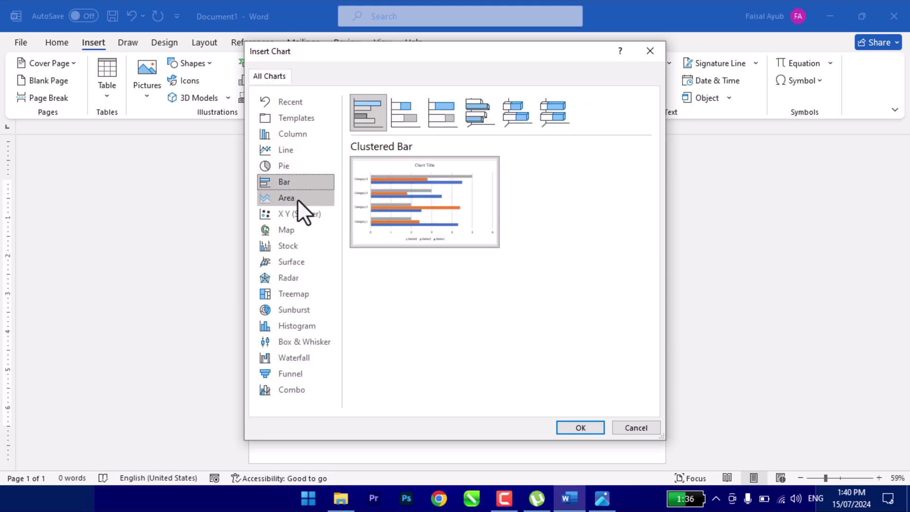
pyautogui.click(298, 199)
pyautogui.click(302, 212)
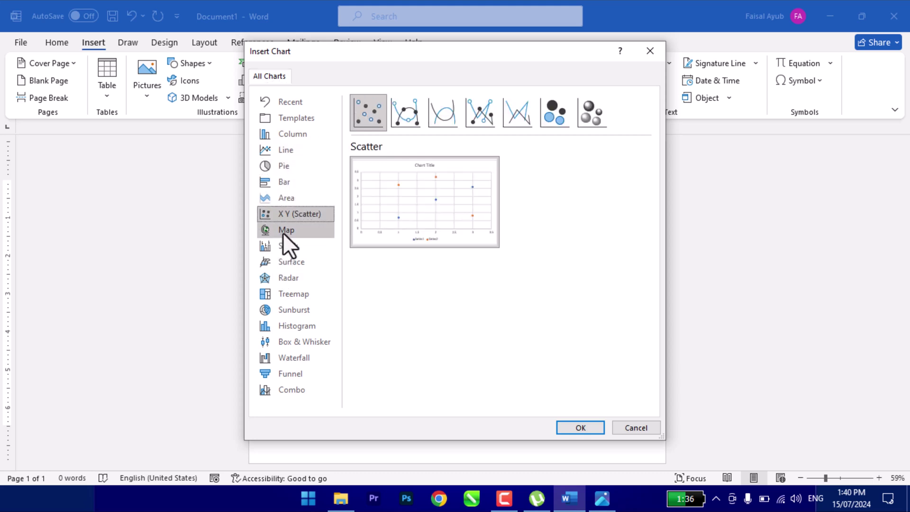
pyautogui.click(288, 245)
pyautogui.click(290, 261)
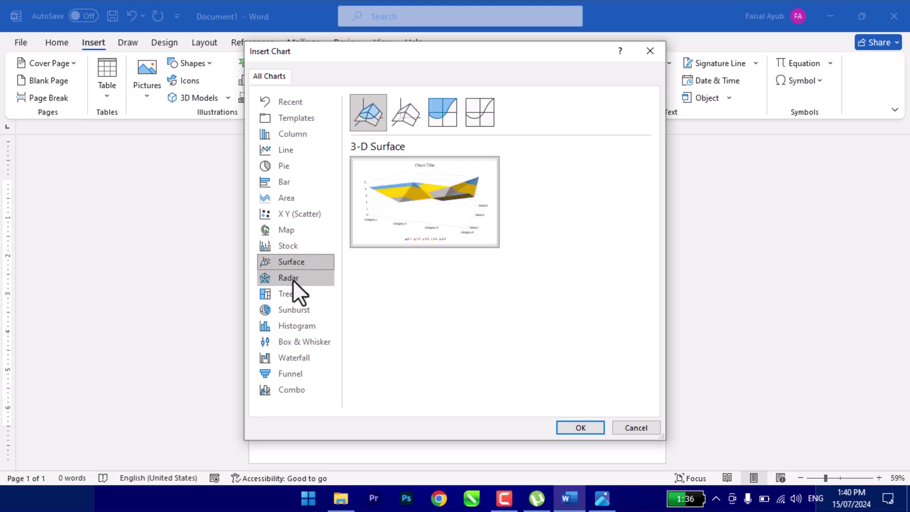
pyautogui.click(292, 280)
pyautogui.click(294, 294)
pyautogui.click(295, 326)
pyautogui.click(295, 358)
pyautogui.click(289, 391)
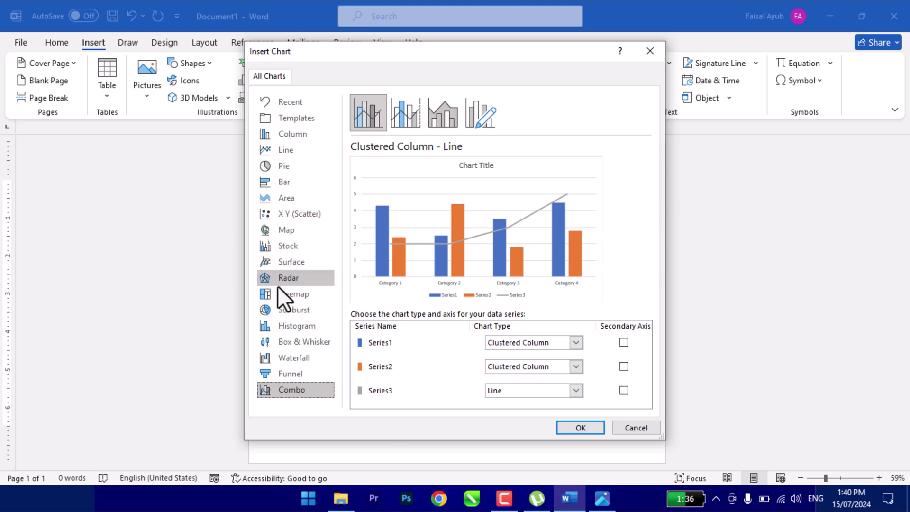
# Compare the Column chart subtypes and insert a 3-D Clustered Column chart into the document
pyautogui.click(294, 137)
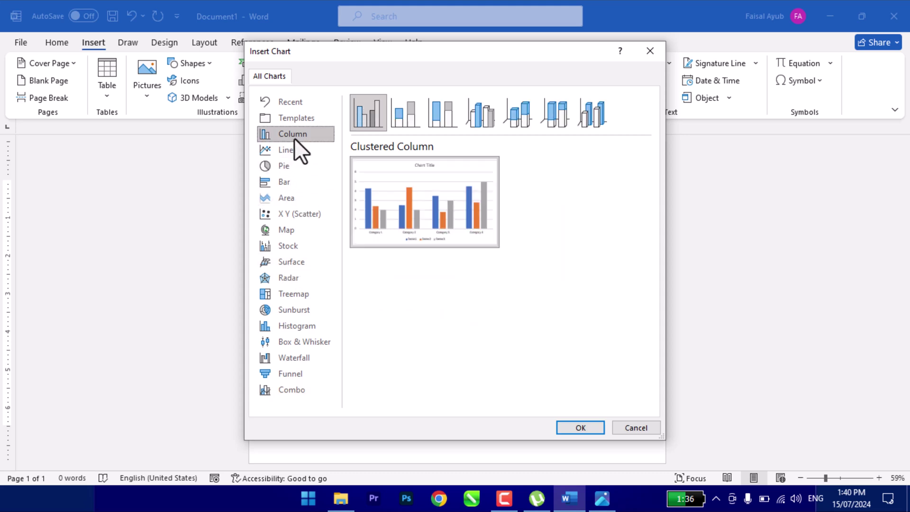
pyautogui.click(404, 119)
pyautogui.click(441, 118)
pyautogui.click(420, 118)
pyautogui.click(379, 116)
pyautogui.click(407, 118)
pyautogui.click(435, 118)
pyautogui.click(512, 116)
pyautogui.click(556, 119)
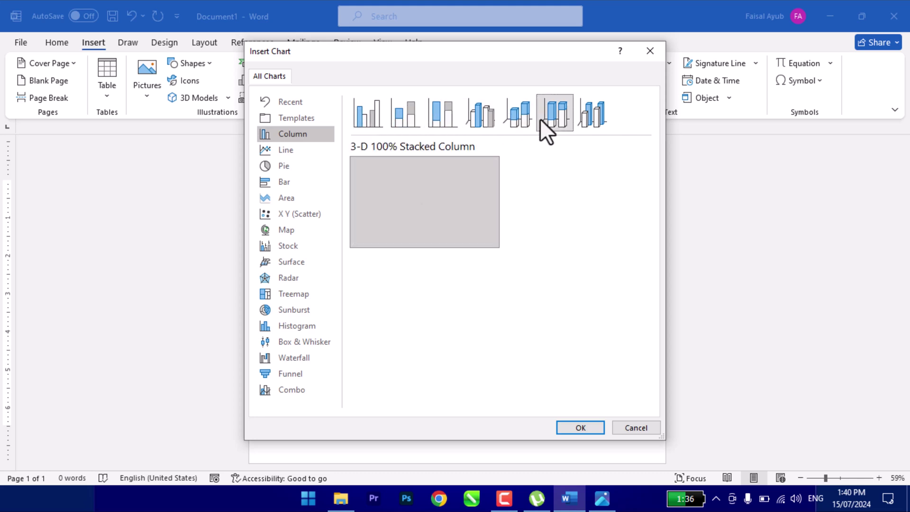
pyautogui.click(518, 115)
pyautogui.click(494, 110)
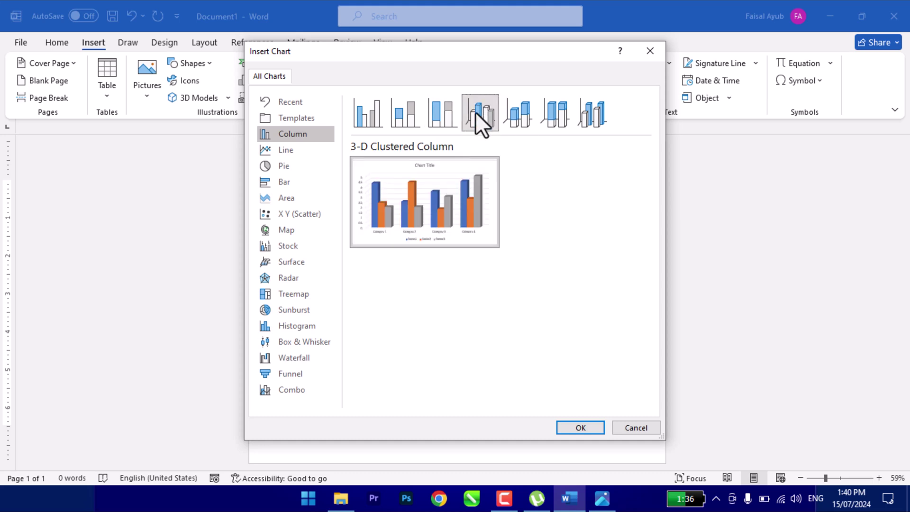
pyautogui.click(578, 428)
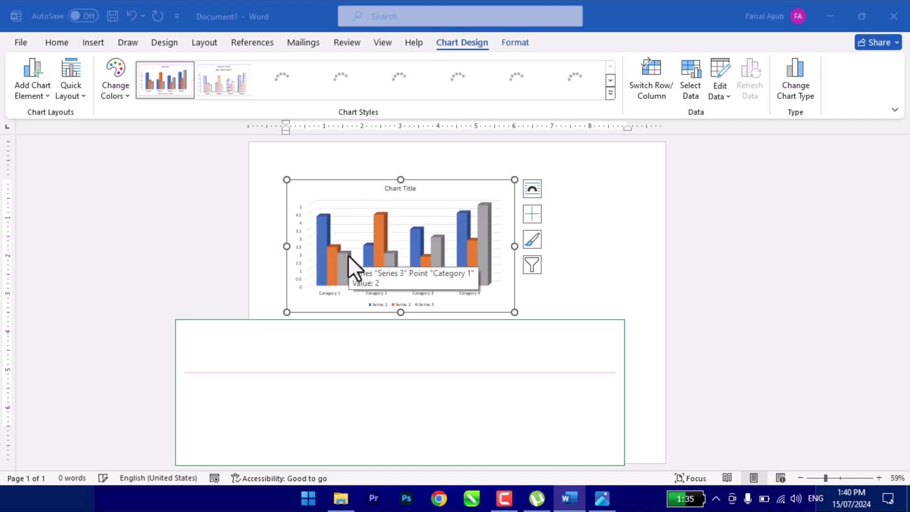
# Move the chart's data sheet clear of the chart and enlarge the chart to fill most of the page
pyautogui.moveTo(377, 337); pyautogui.dragTo(408, 343)
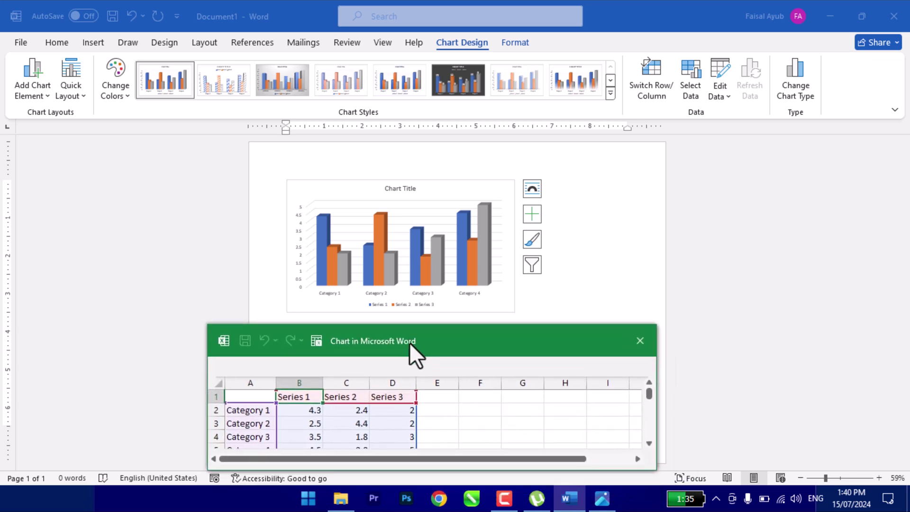
pyautogui.moveTo(410, 342); pyautogui.dragTo(758, 141)
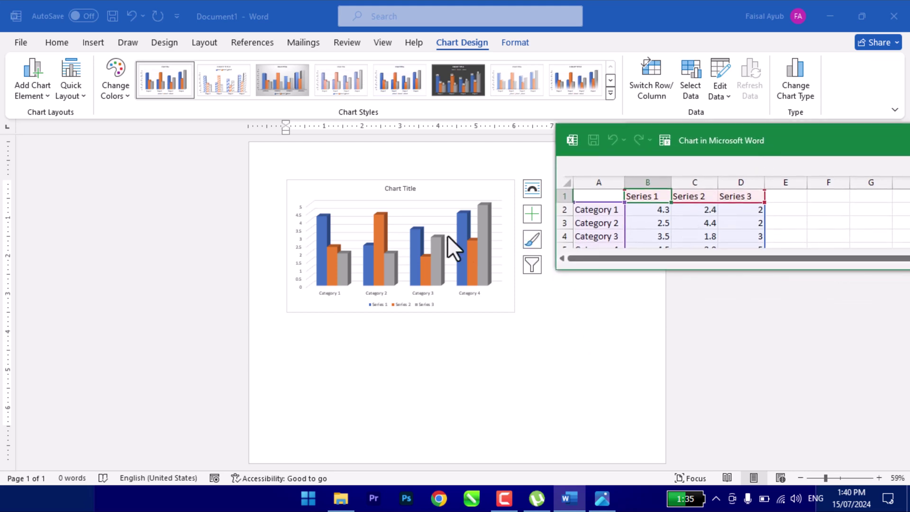
pyautogui.click(432, 208)
pyautogui.moveTo(546, 353); pyautogui.dragTo(637, 445)
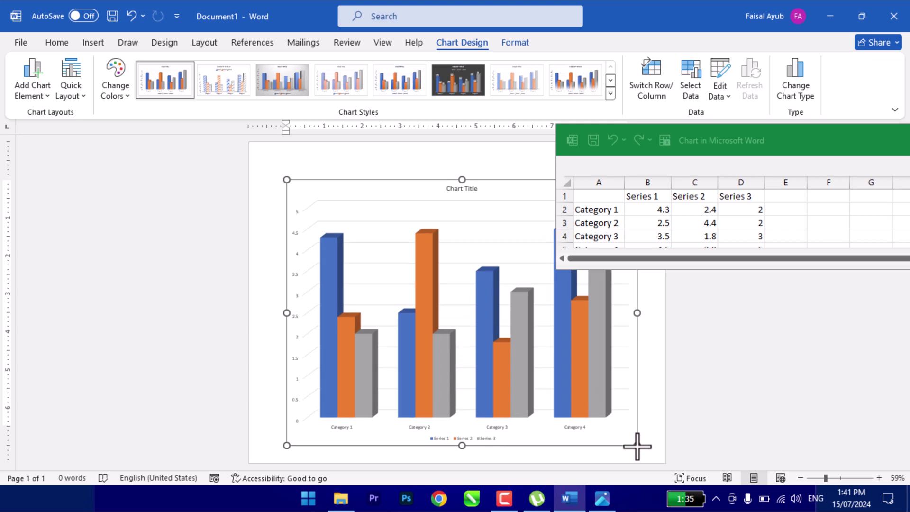
# Place the data sheet window above the enlarged chart and resize it to show all four category rows
pyautogui.click(724, 138)
pyautogui.moveTo(717, 85); pyautogui.dragTo(467, 13)
pyautogui.moveTo(487, 180); pyautogui.dragTo(486, 161)
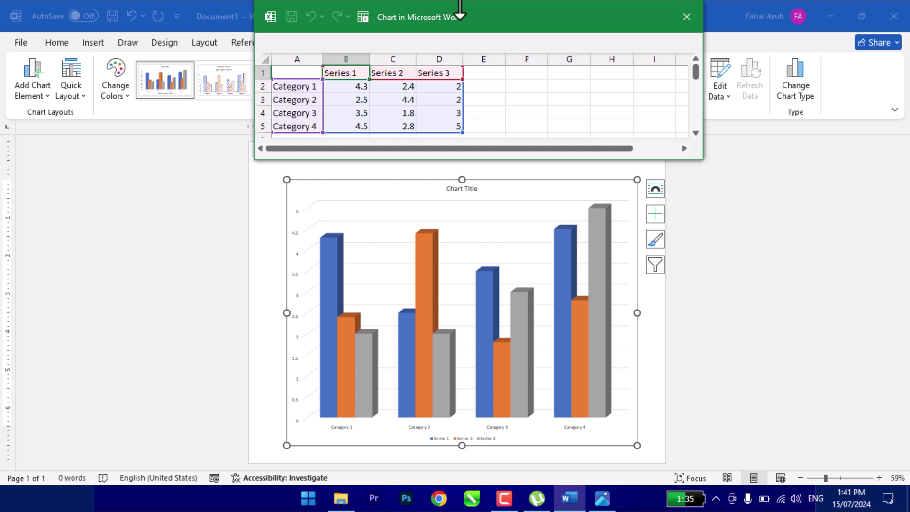
pyautogui.moveTo(467, 17); pyautogui.dragTo(445, 23)
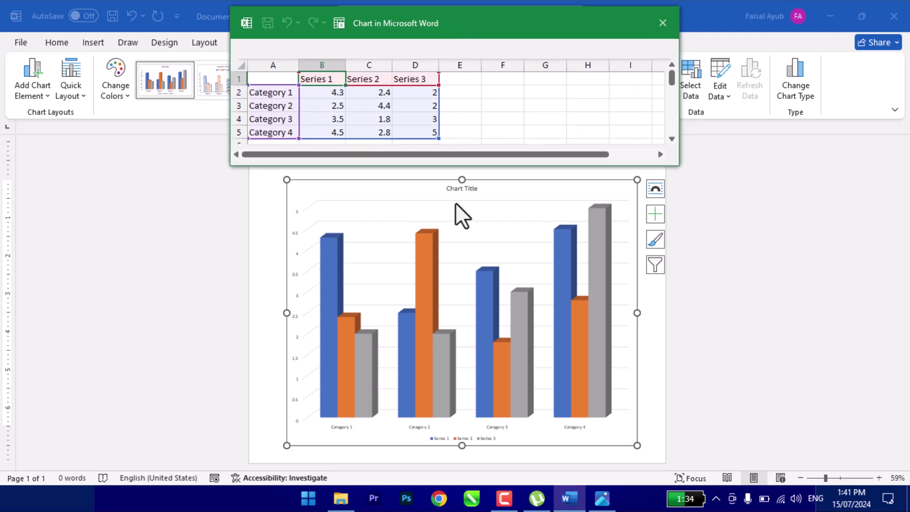
# Replace the chart's title text with "Covid - 19"
pyautogui.click(454, 188)
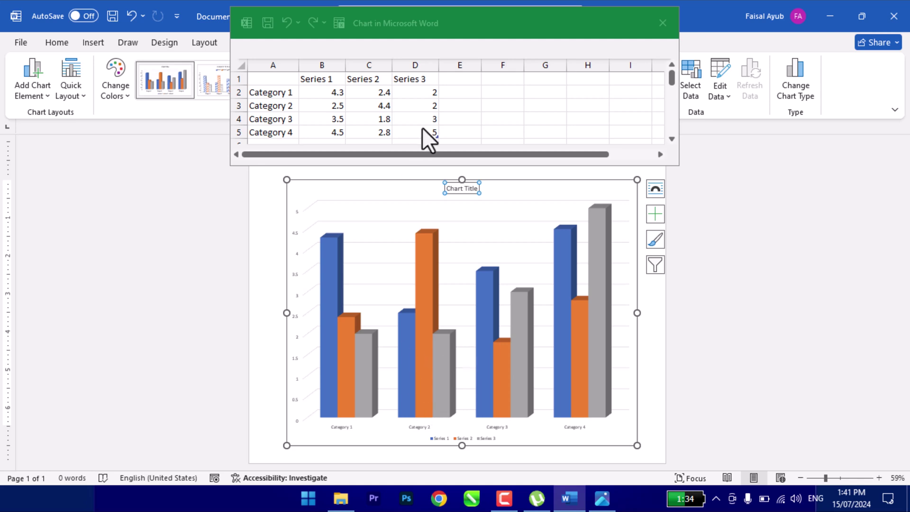
pyautogui.click(340, 91)
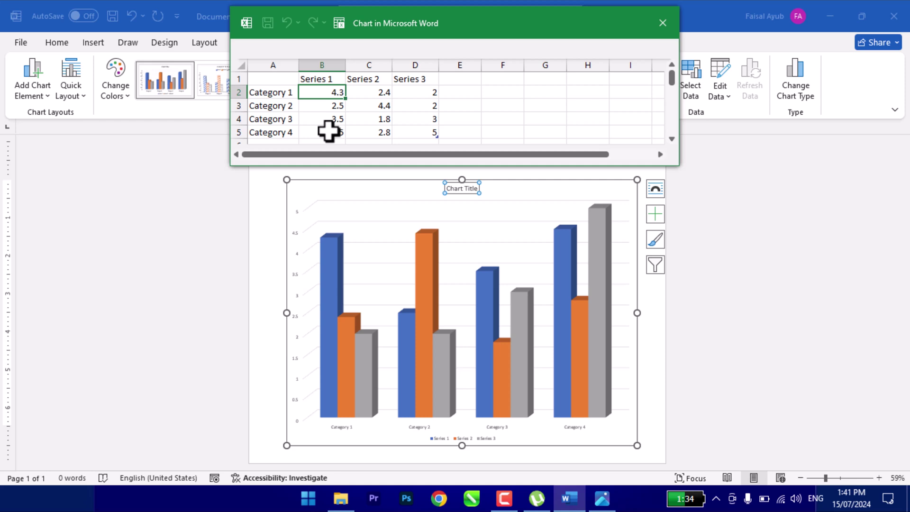
pyautogui.click(333, 79)
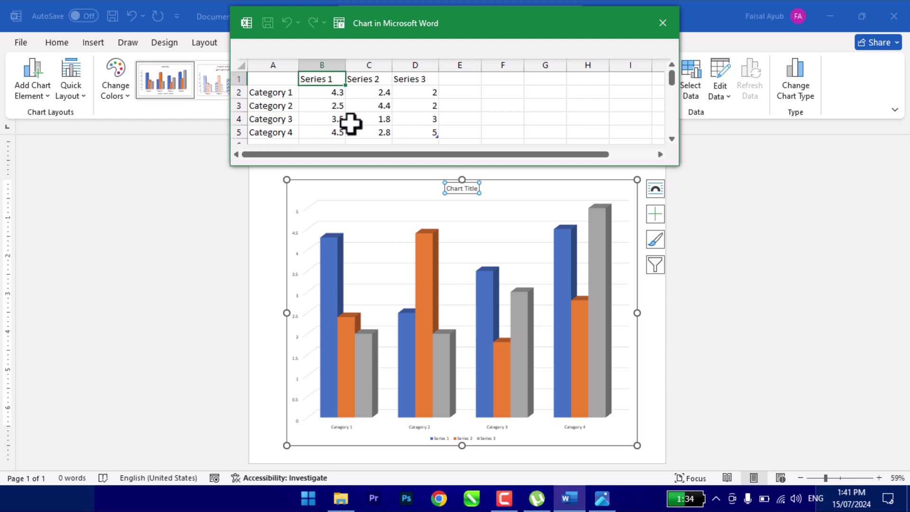
pyautogui.click(464, 190)
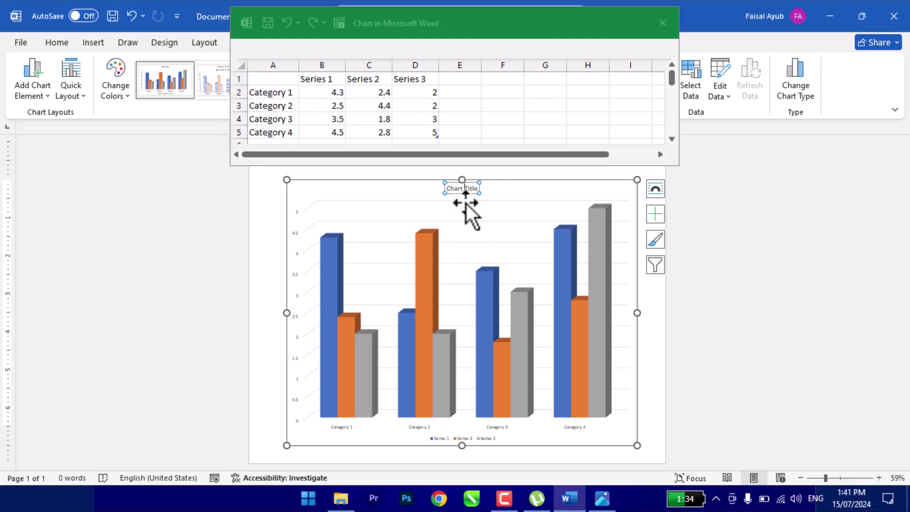
pyautogui.hotkey('ctrl', 'a')
pyautogui.write('co')
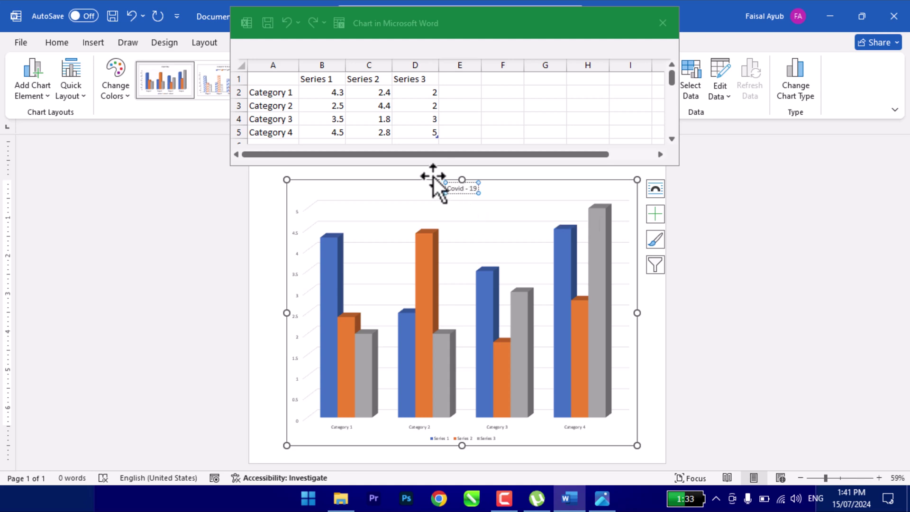
# Rename the first three categories in the chart's data sheet as Pakistan, India and Chaina
pyautogui.click(309, 92)
pyautogui.moveTo(270, 92); pyautogui.dragTo(275, 136)
pyautogui.click(276, 91)
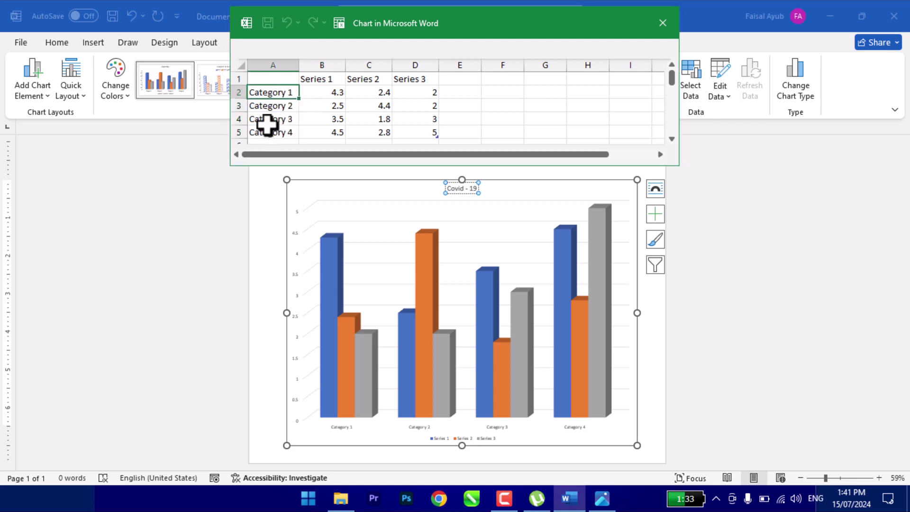
pyautogui.press('Delete')
pyautogui.write('stan')
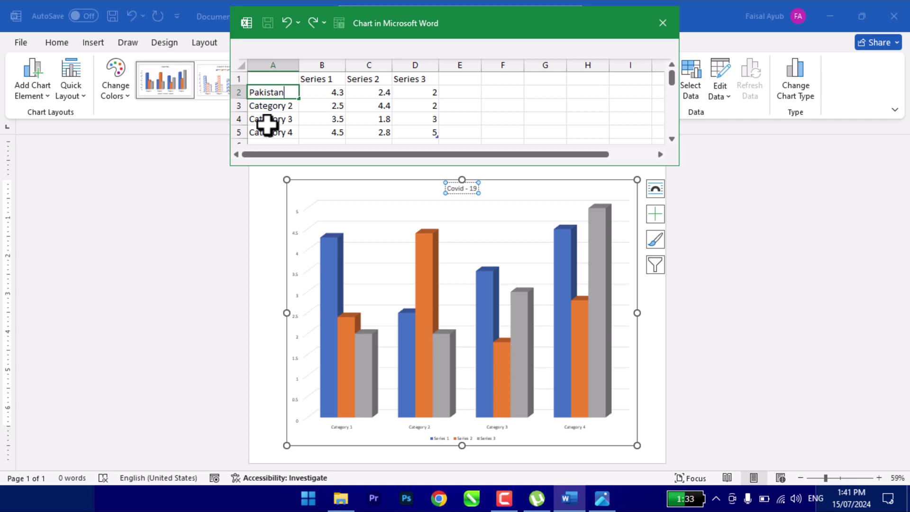
pyautogui.press('Return')
pyautogui.write('India')
pyautogui.press('Return')
pyautogui.write('Ch')
pyautogui.write('ina')
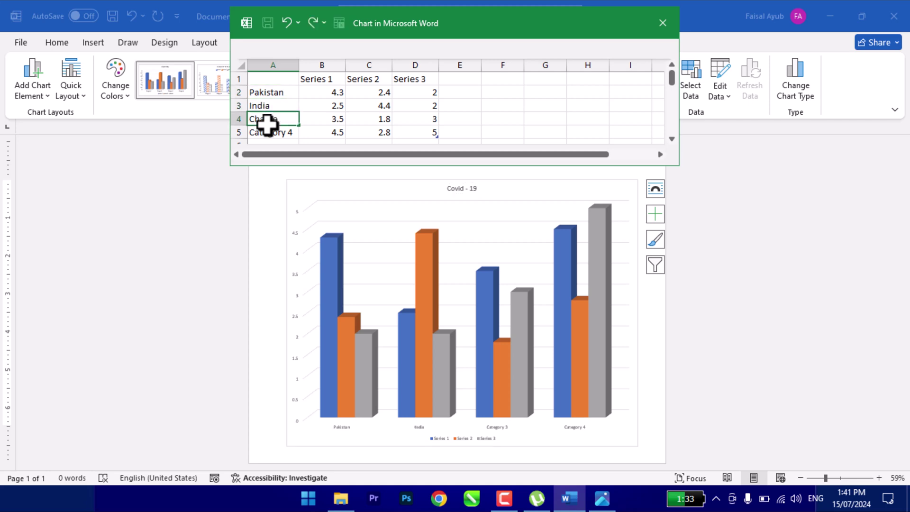
pyautogui.press('Return')
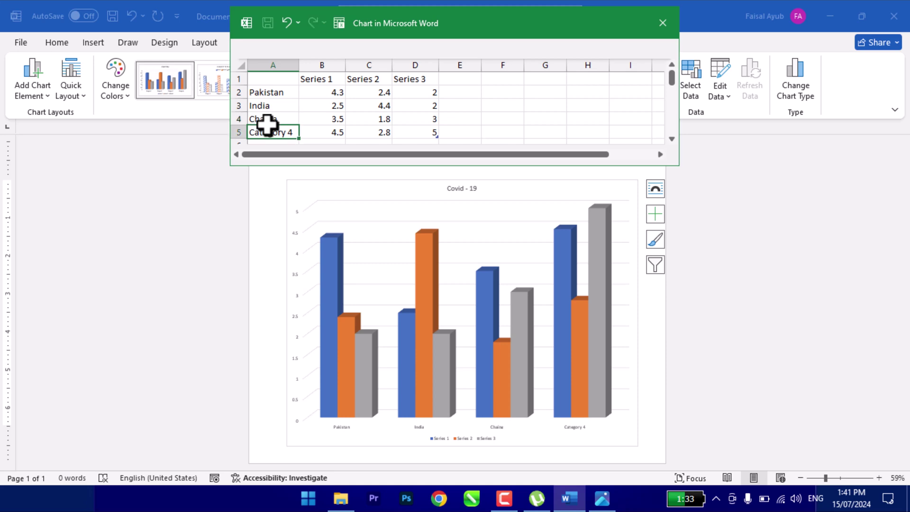
# Change the third category name to Japan and name the fourth category China
pyautogui.click(264, 117)
pyautogui.write('Japan')
pyautogui.press('Return')
pyautogui.write('Chaina')
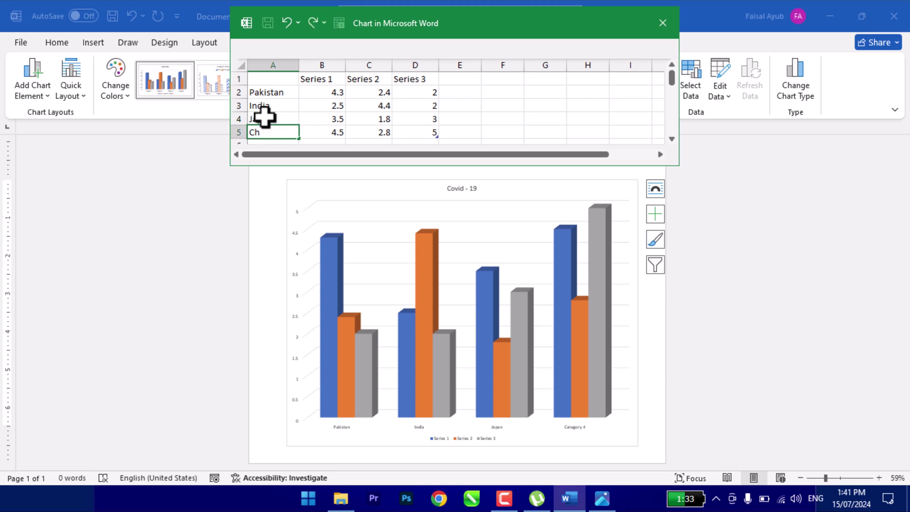
pyautogui.press('Return')
pyautogui.scroll(1, 264, 117)
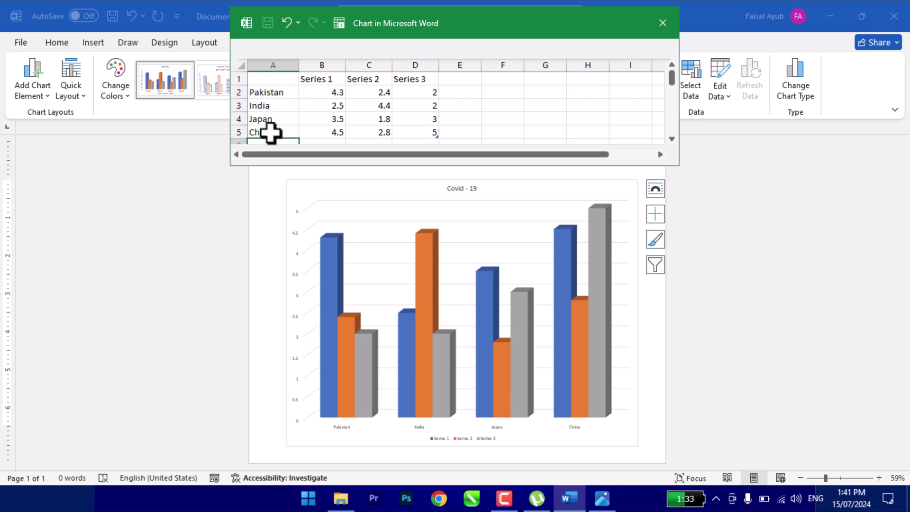
# Rename the three data series in the header row as 2019, 2020 and 2021
pyautogui.moveTo(266, 92); pyautogui.dragTo(367, 112)
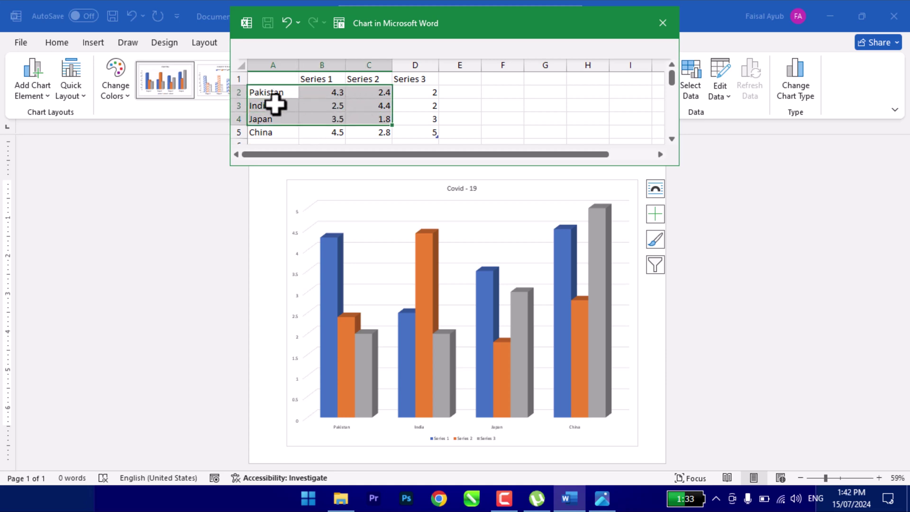
pyautogui.click(323, 79)
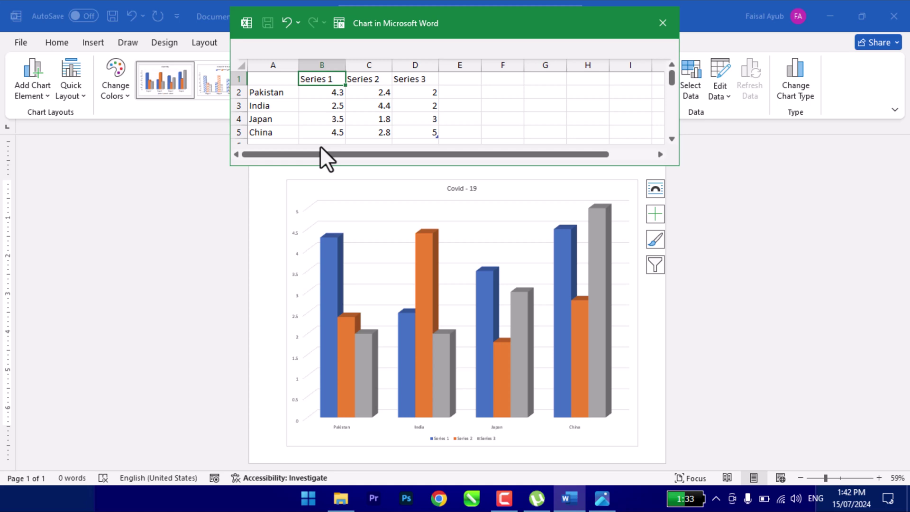
pyautogui.write('2019')
pyautogui.press('Tab')
pyautogui.write('20')
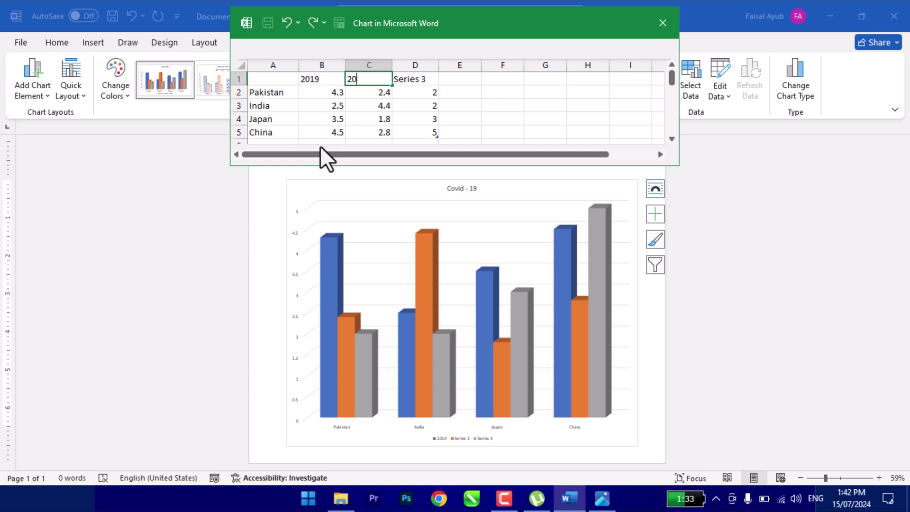
pyautogui.write('20')
pyautogui.press('Tab')
pyautogui.write('2021')
# Clear all the sample values under the three year columns for the four countries
pyautogui.click(317, 93)
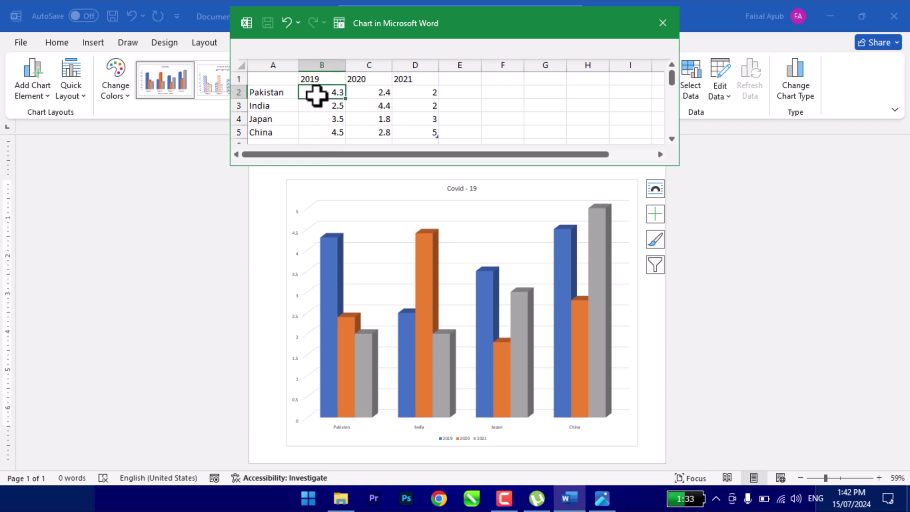
pyautogui.moveTo(320, 80); pyautogui.dragTo(401, 93)
pyautogui.click(397, 130)
pyautogui.moveTo(338, 102); pyautogui.dragTo(426, 132)
pyautogui.press('Delete')
# Enter the 2019 values: 50 for Pakistan, 70 for India, 40 for Japan and 99 for China
pyautogui.click(306, 93)
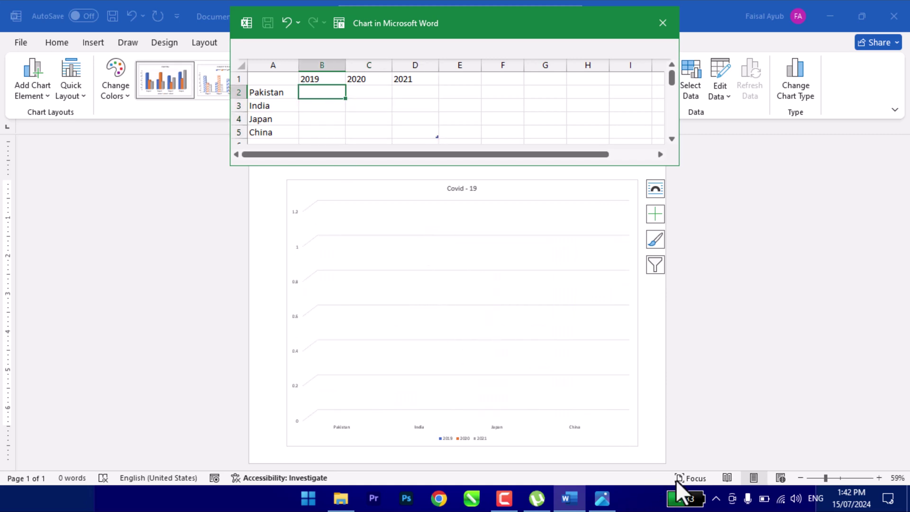
pyautogui.press('Return')
pyautogui.click(319, 95)
pyautogui.write('50')
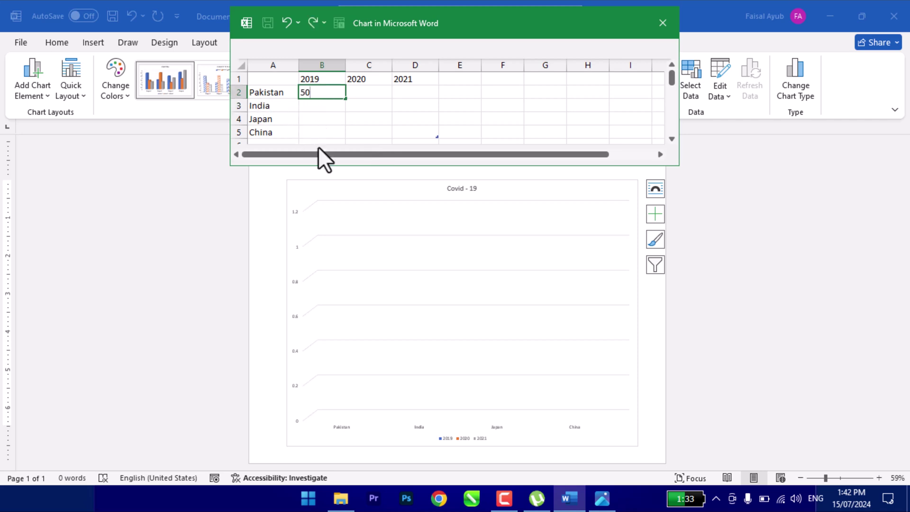
pyautogui.press('Return')
pyautogui.write('70')
pyautogui.press('Return')
pyautogui.write('40')
pyautogui.press('Return')
pyautogui.write('99')
pyautogui.press('Return')
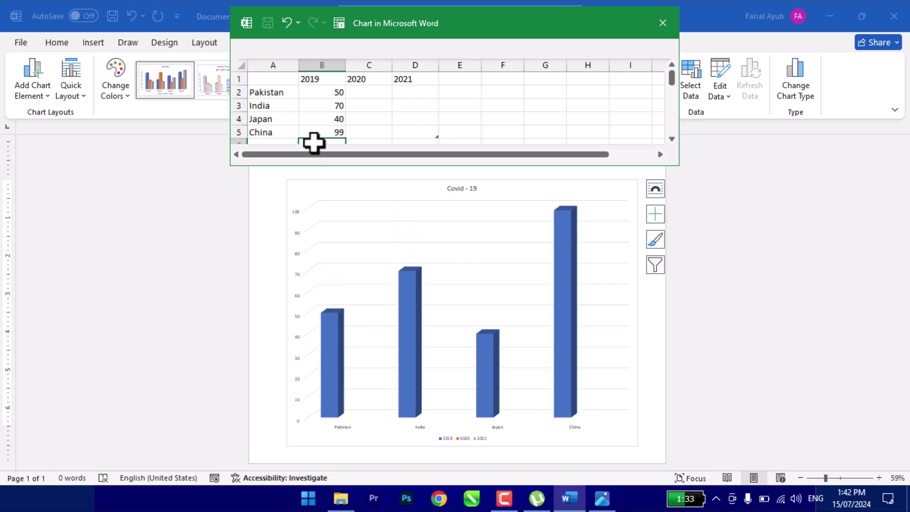
# Enter the 2020 values: 70 for Pakistan, 50 for India, 30 for Japan and 80 for China
pyautogui.moveTo(317, 92); pyautogui.dragTo(321, 133)
pyautogui.click(368, 88)
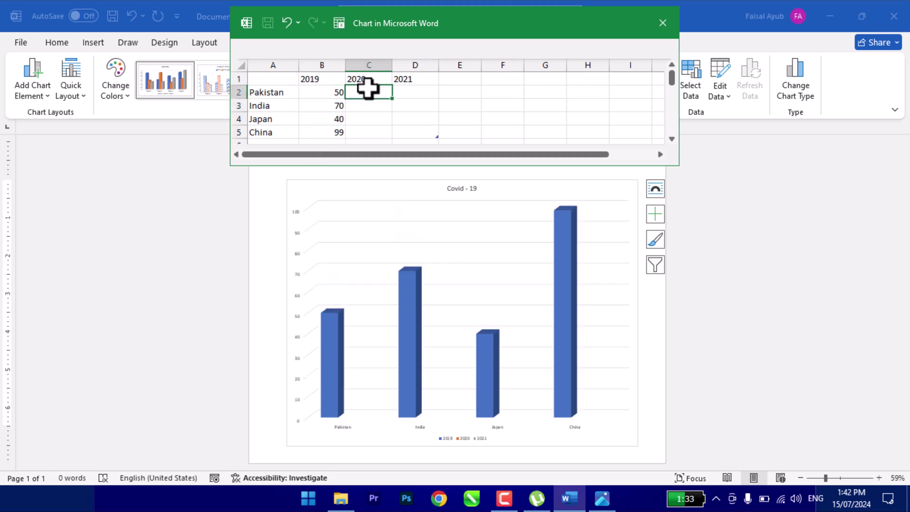
pyautogui.write('70')
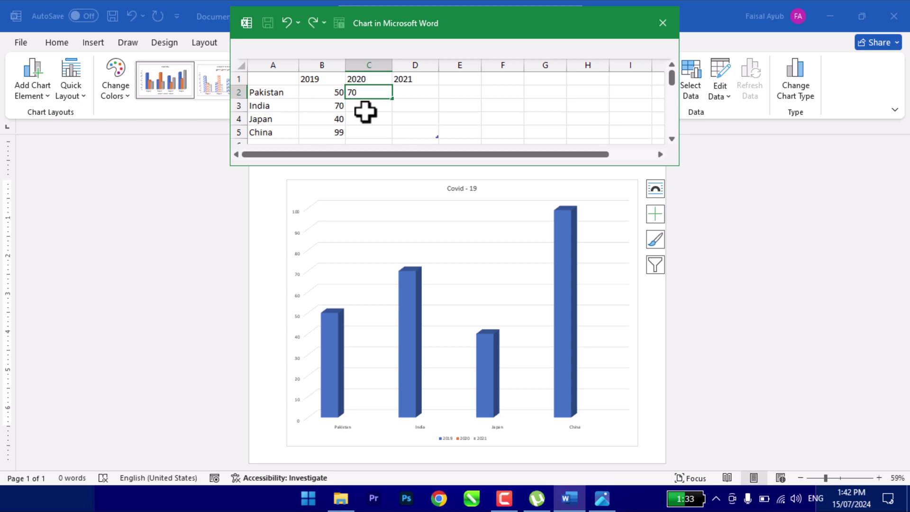
pyautogui.press('Return')
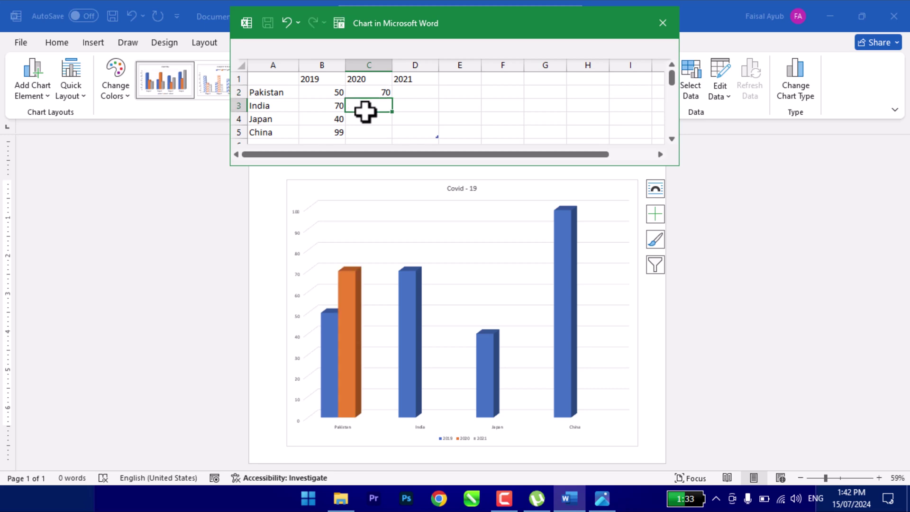
pyautogui.write('50')
pyautogui.press('Return')
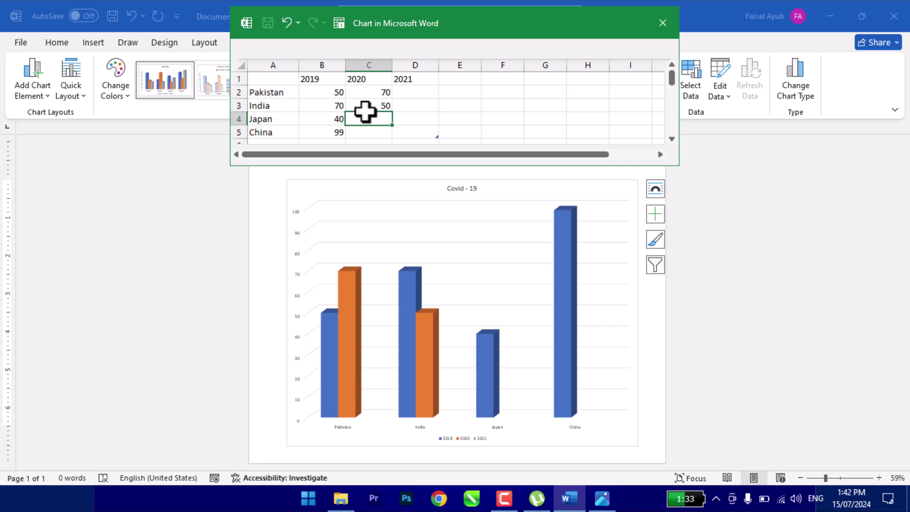
pyautogui.write('30')
pyautogui.press('Return')
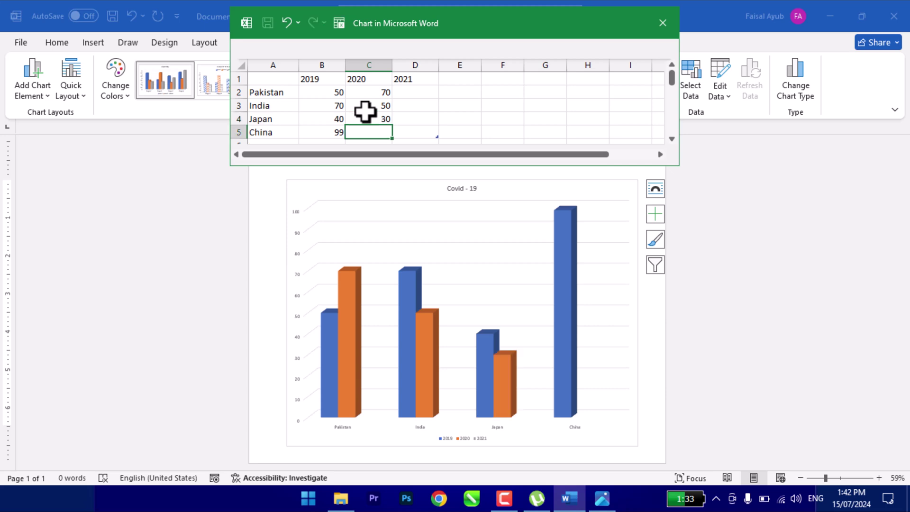
pyautogui.write('80')
pyautogui.press('Return')
pyautogui.scroll(1, 367, 119)
# Enter the 2021 values: 20 for Pakistan, 30 for India, 20 for Japan and 10 for China
pyautogui.click(410, 93)
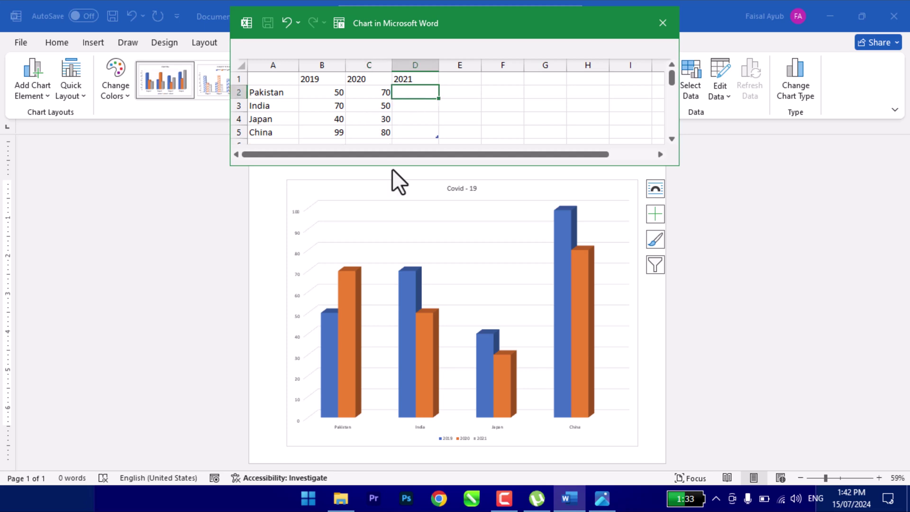
pyautogui.write('20')
pyautogui.press('Return')
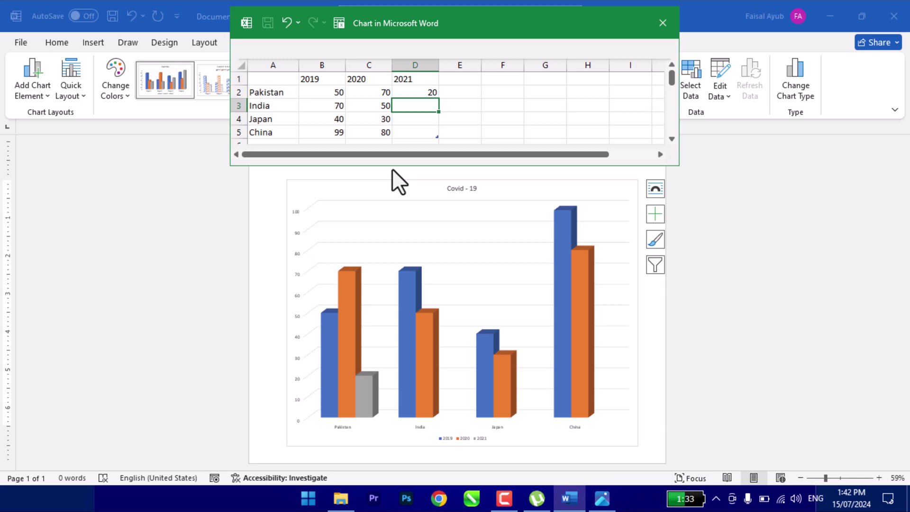
pyautogui.write('30')
pyautogui.press('Return')
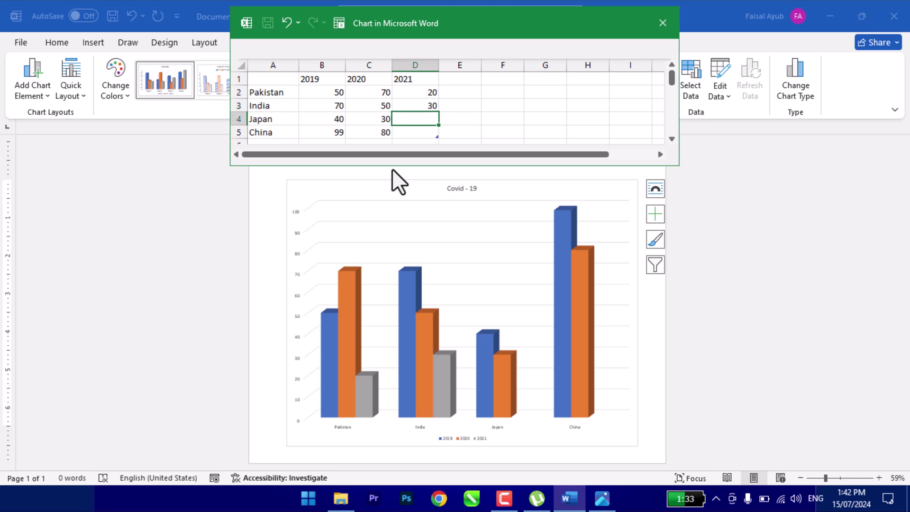
pyautogui.write('20')
pyautogui.press('Return')
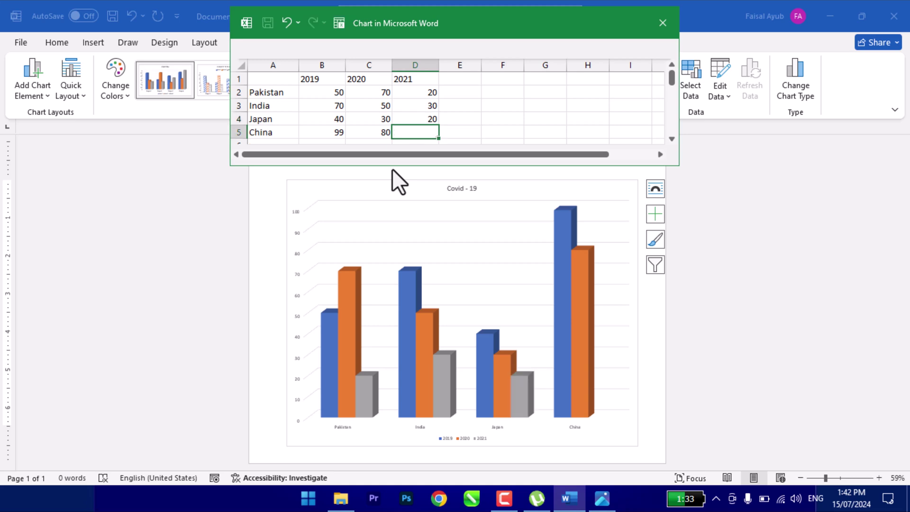
pyautogui.write('10')
pyautogui.press('Return')
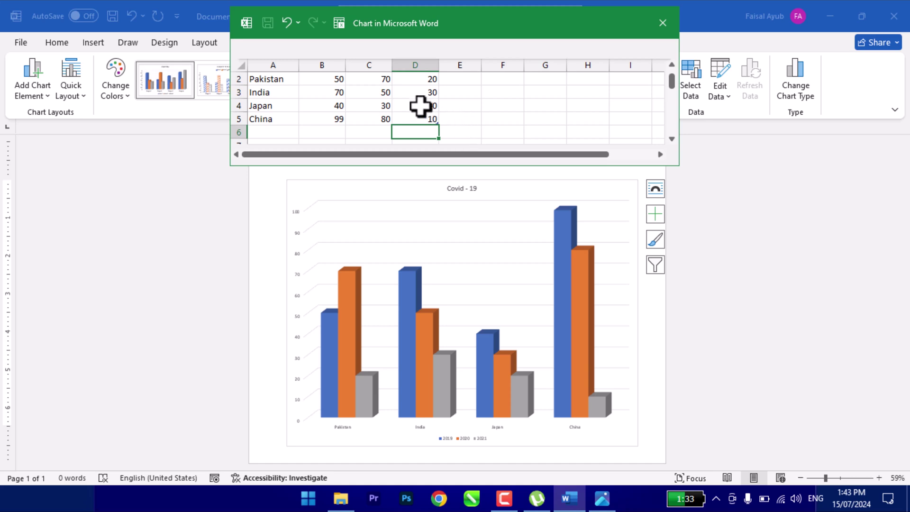
# Close the chart's data sheet and zoom the document to 79% to view the finished chart
pyautogui.scroll(1, 419, 106)
pyautogui.click(386, 105)
pyautogui.click(354, 120)
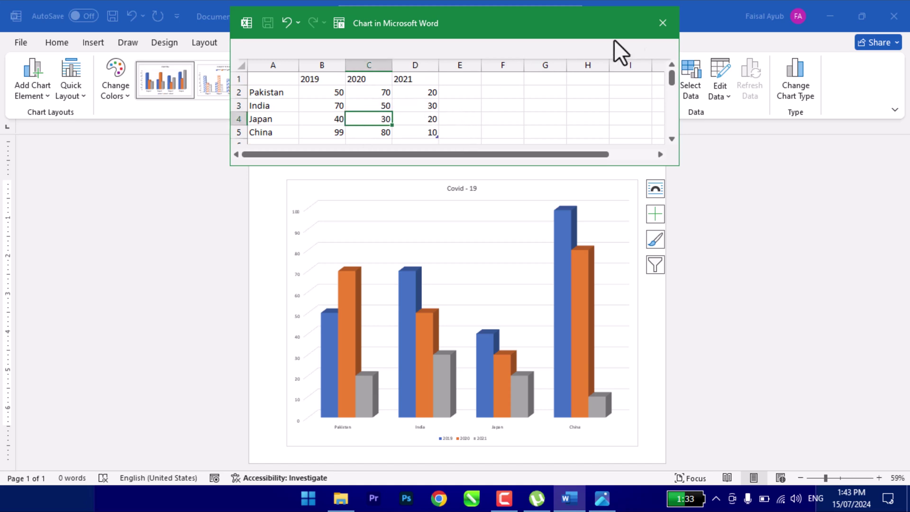
pyautogui.click(662, 23)
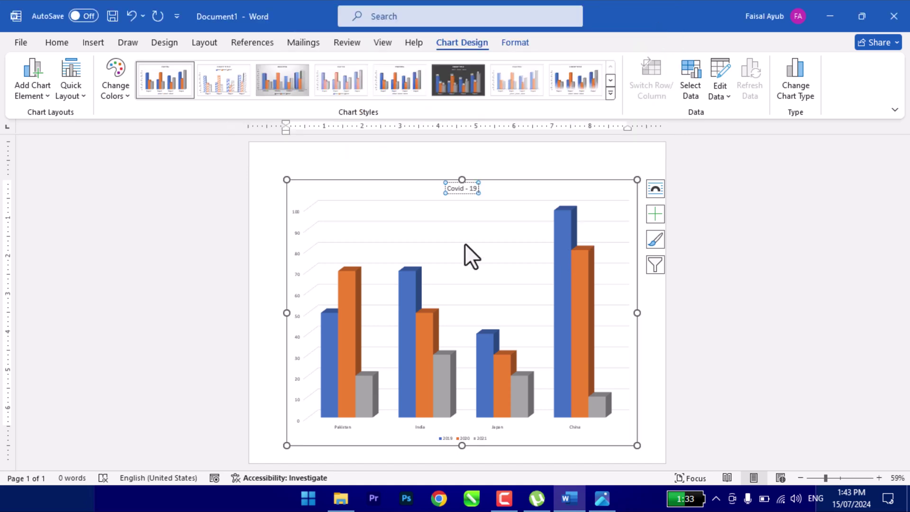
pyautogui.keyDown('ctrl'); pyautogui.scroll(4, 450, 250); pyautogui.keyUp('ctrl')
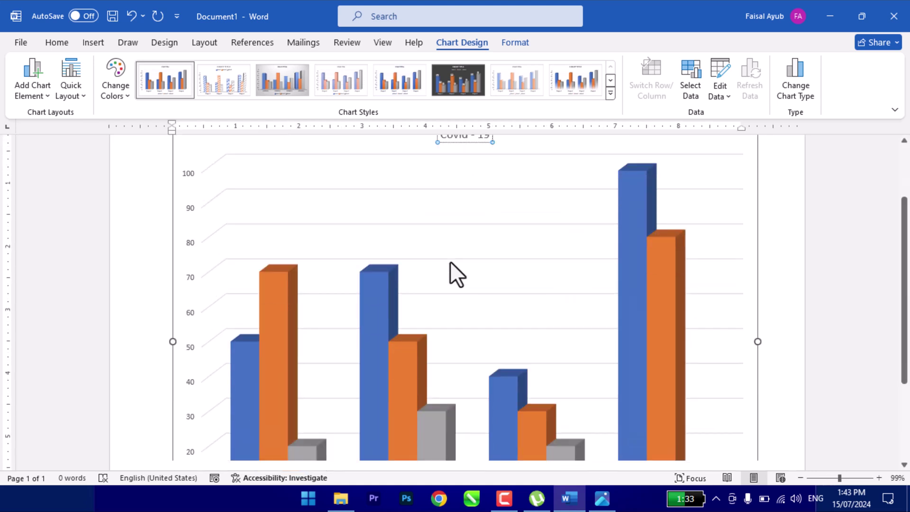
pyautogui.keyDown('ctrl'); pyautogui.scroll(-2, 450, 263); pyautogui.keyUp('ctrl')
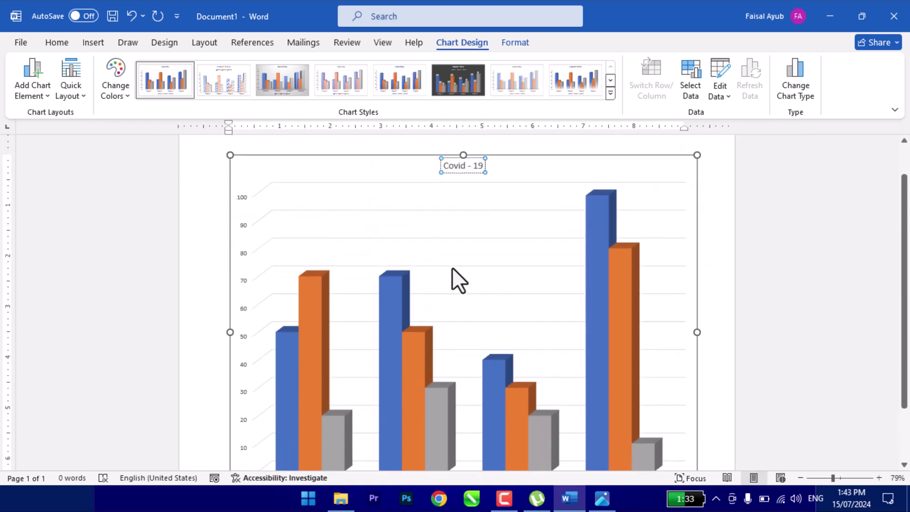
pyautogui.scroll(1, 451, 266)
pyautogui.click(645, 161)
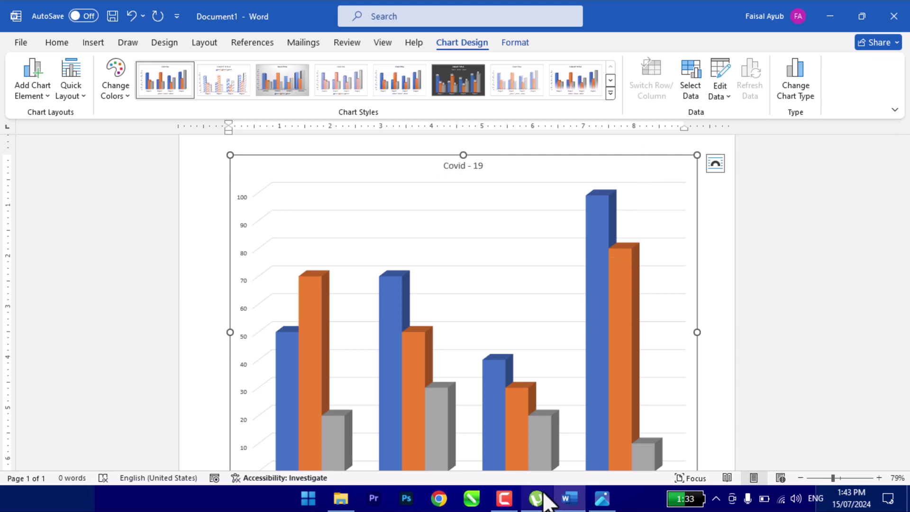
pyautogui.click(504, 497)
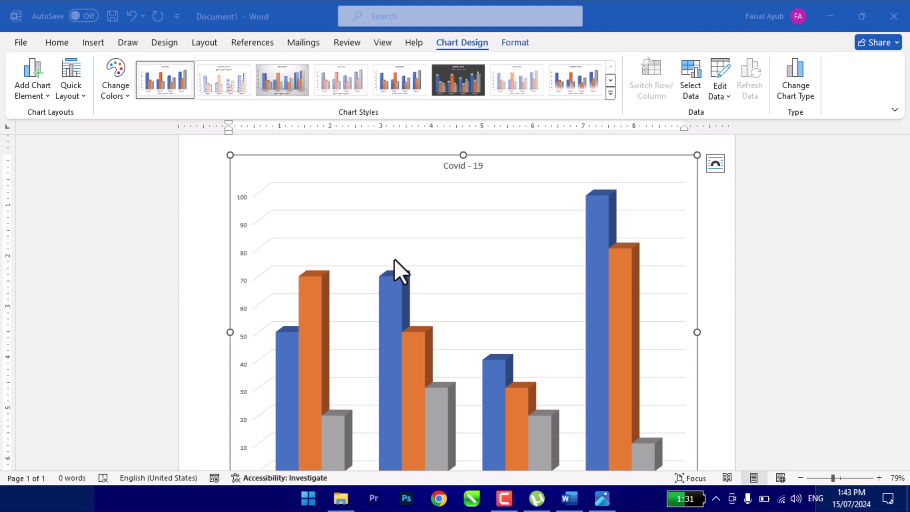
pyautogui.scroll(-1, 484, 278)
pyautogui.scroll(1, 484, 278)
pyautogui.scroll(-1, 485, 278)
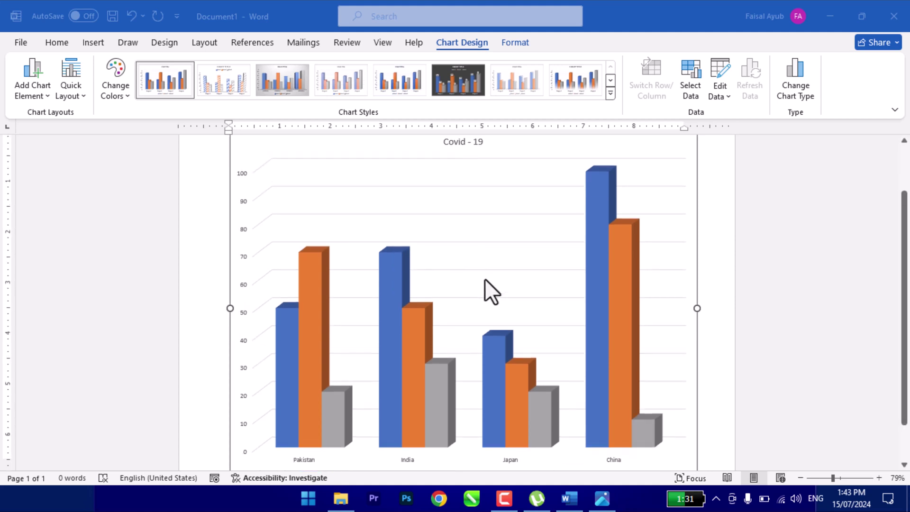
# Examine the finished Covid - 19 chart from its title down to the country labels and year legend
pyautogui.scroll(-1, 484, 280)
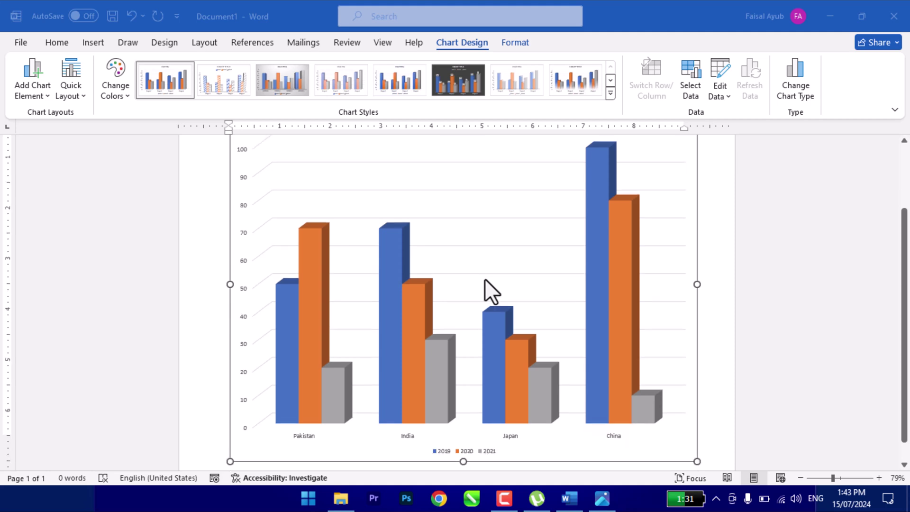
pyautogui.scroll(1, 485, 279)
pyautogui.scroll(-1, 484, 278)
pyautogui.scroll(-1, 484, 278)
pyautogui.scroll(1, 484, 277)
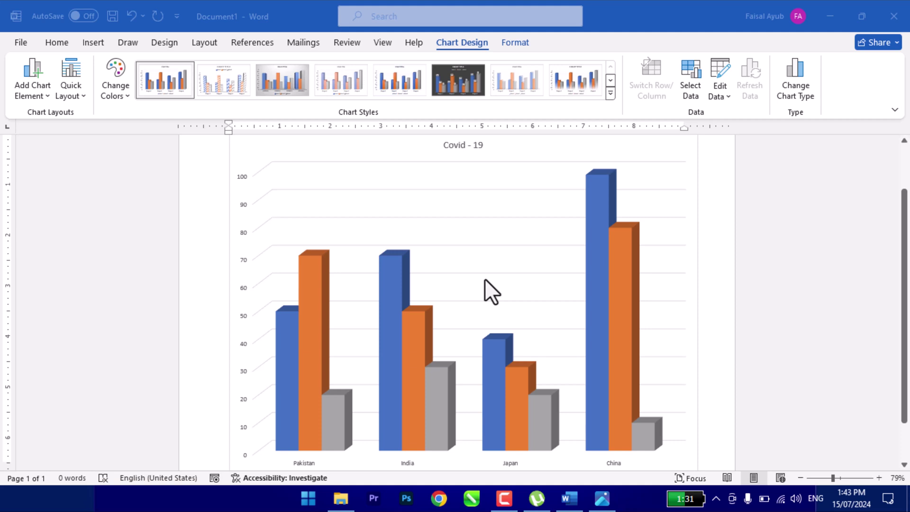
pyautogui.scroll(-1, 484, 278)
pyautogui.scroll(-1, 484, 278)
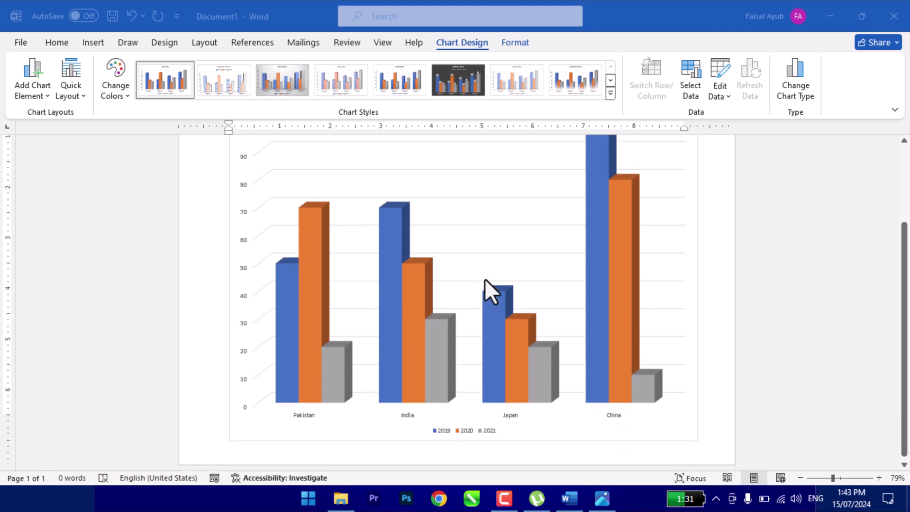
pyautogui.scroll(2, 484, 278)
pyautogui.scroll(-3, 485, 278)
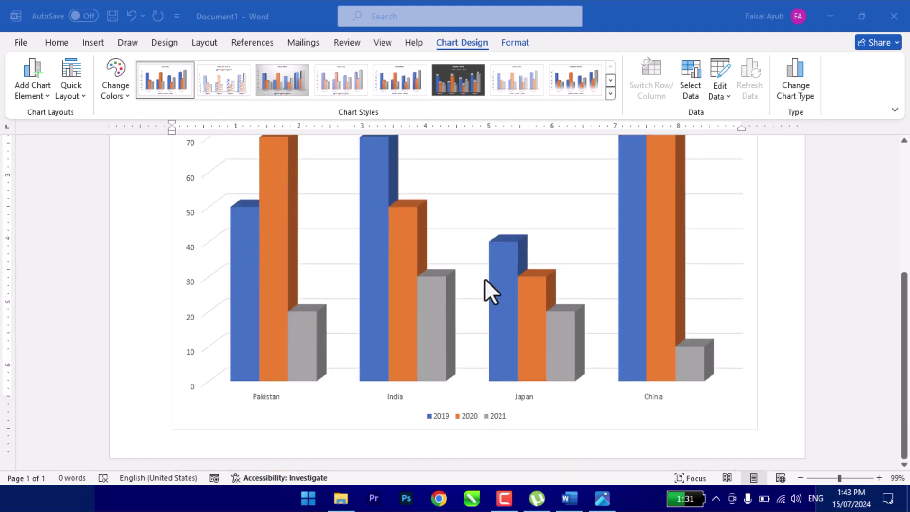
pyautogui.scroll(1, 485, 279)
pyautogui.scroll(-2, 484, 279)
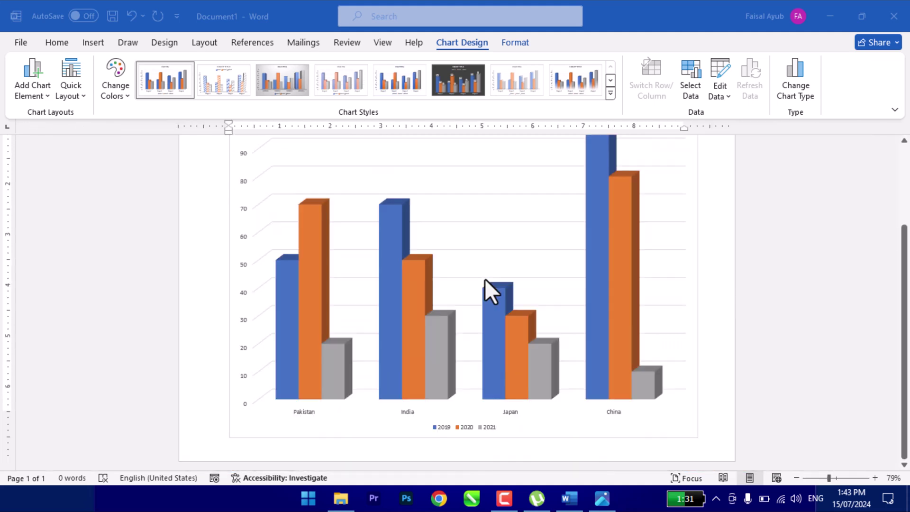
pyautogui.scroll(1, 484, 279)
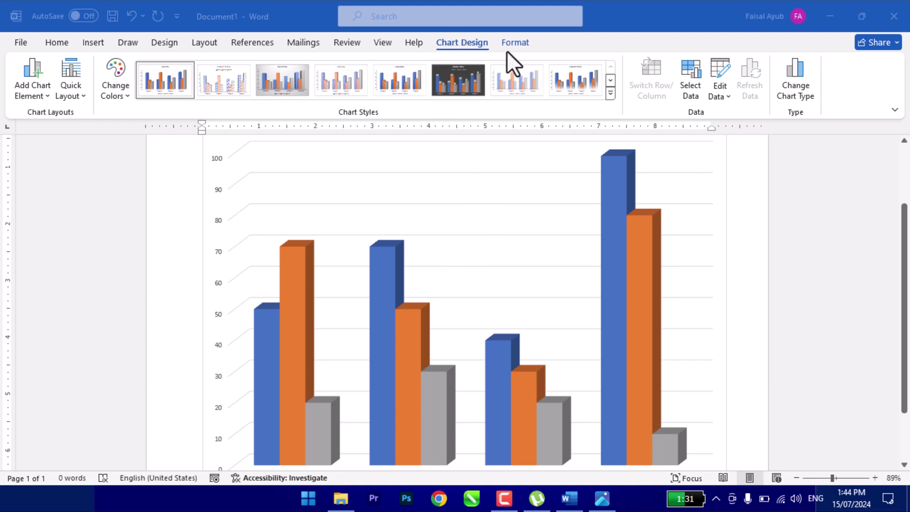
pyautogui.scroll(-2, 784, 198)
# Reselect the chart and show one whole page in the document view
pyautogui.click(755, 192)
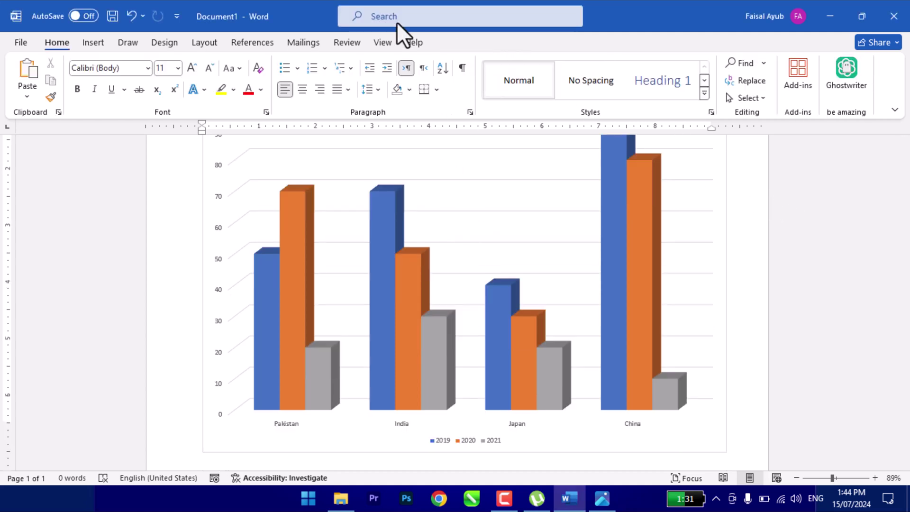
pyautogui.click(205, 240)
pyautogui.scroll(2, 494, 204)
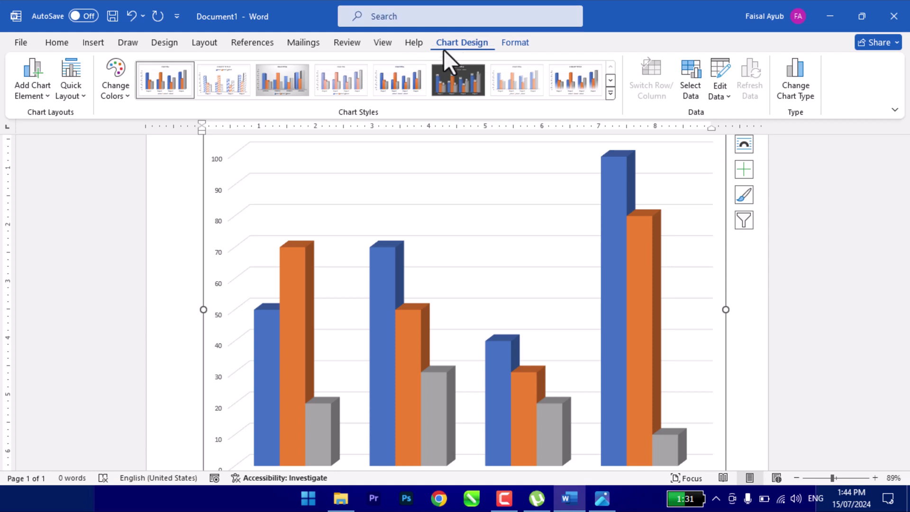
pyautogui.click(383, 43)
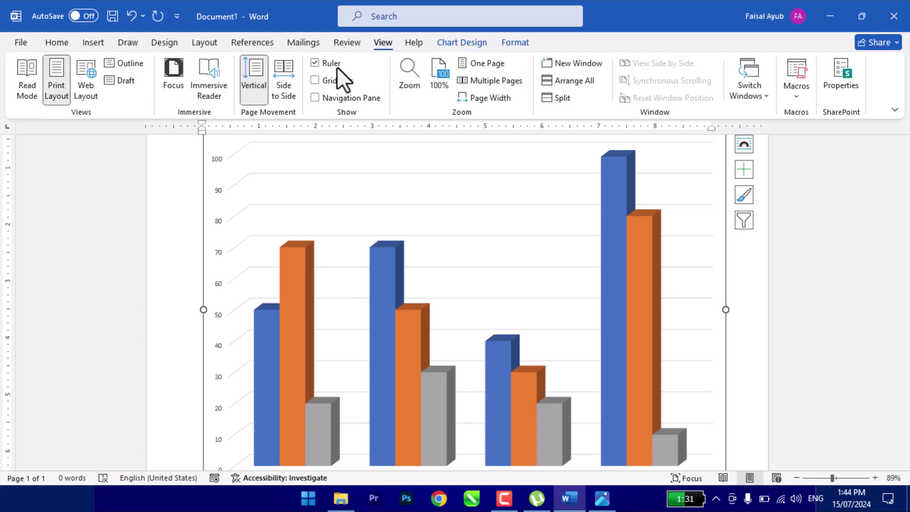
pyautogui.click(460, 62)
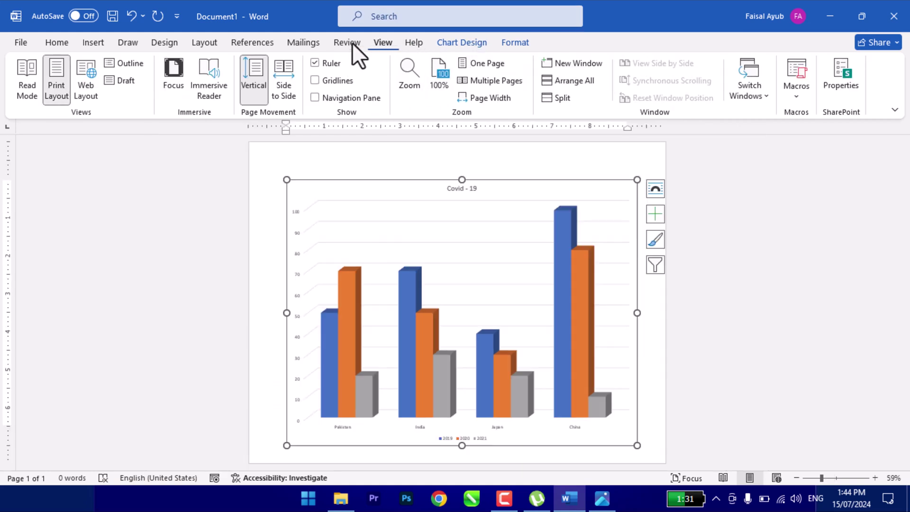
# Apply the dark chart style with boxed data labels and the colorful orange, yellow and green palette to the chart
pyautogui.click(461, 43)
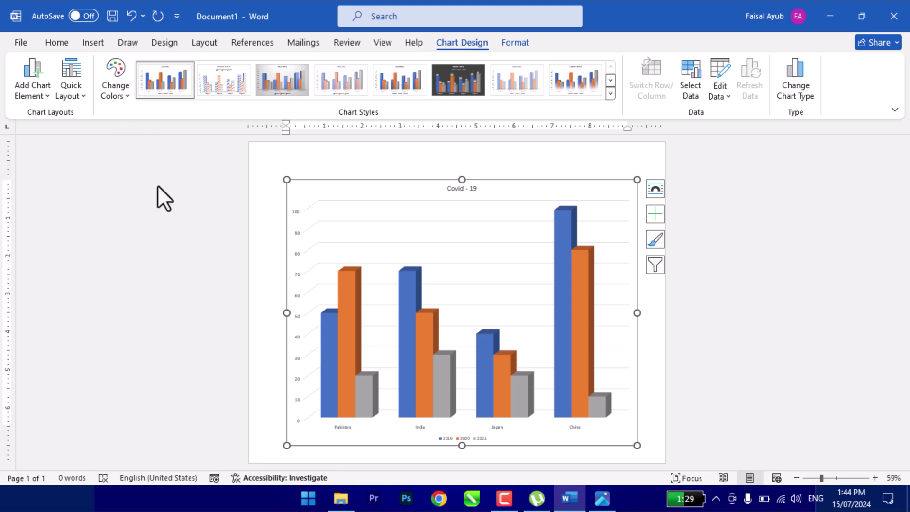
pyautogui.click(609, 94)
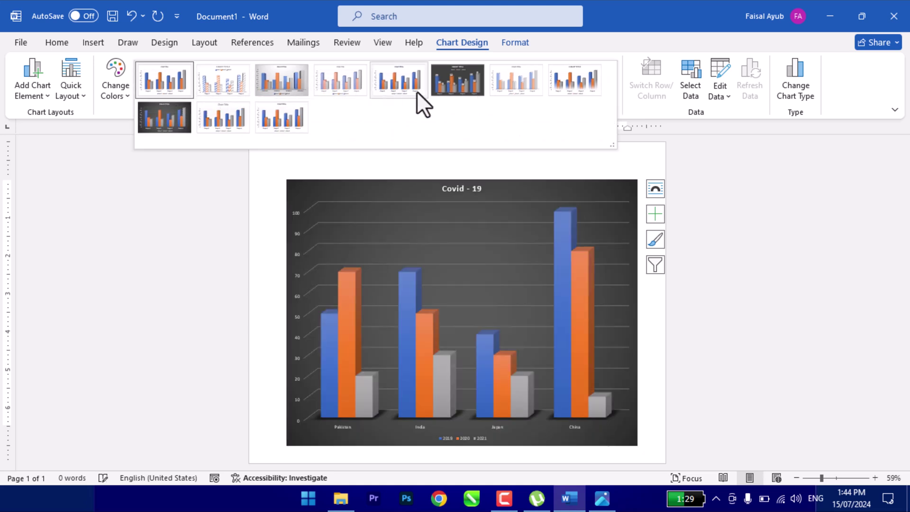
pyautogui.press('Escape')
pyautogui.click(460, 84)
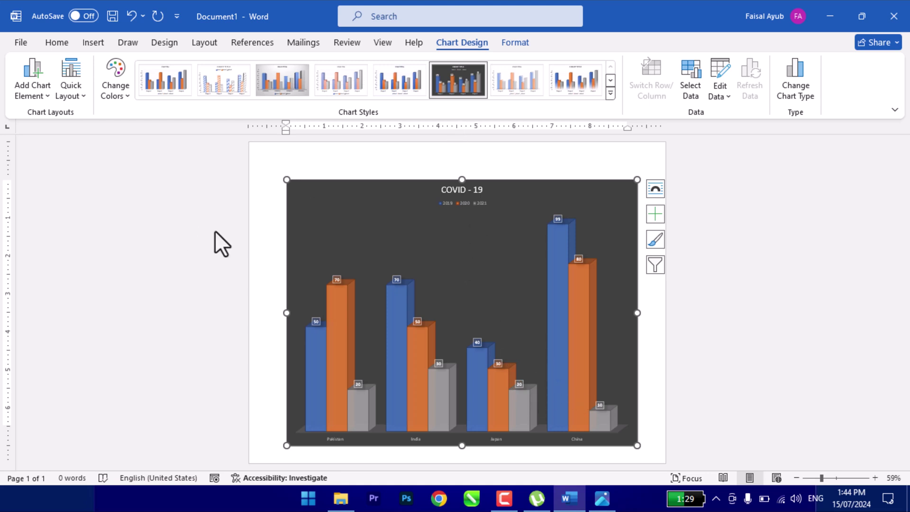
pyautogui.click(118, 90)
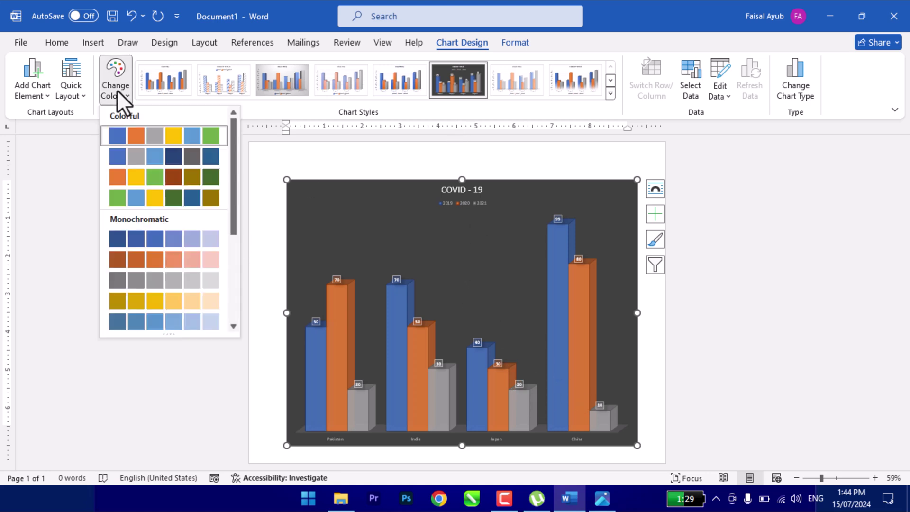
pyautogui.click(147, 185)
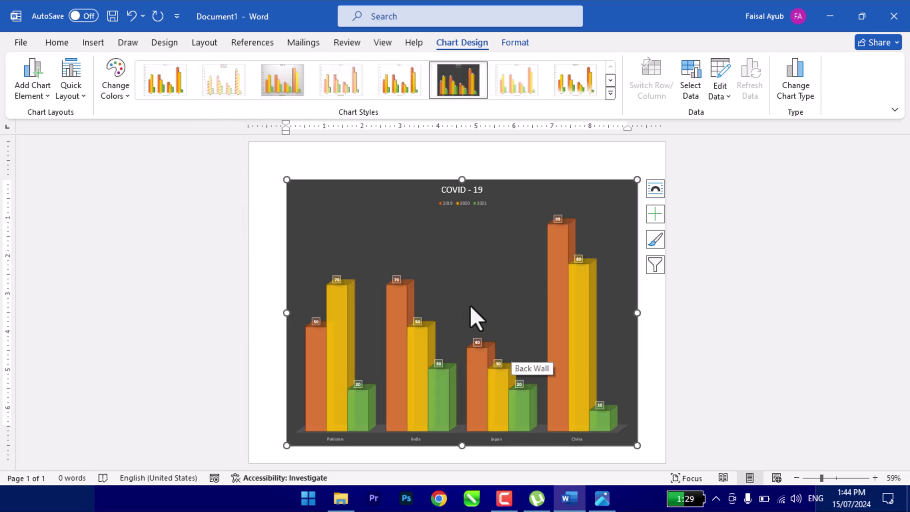
# Preview the quick layouts and the data label, gridline and legend options for the chart
pyautogui.click(81, 87)
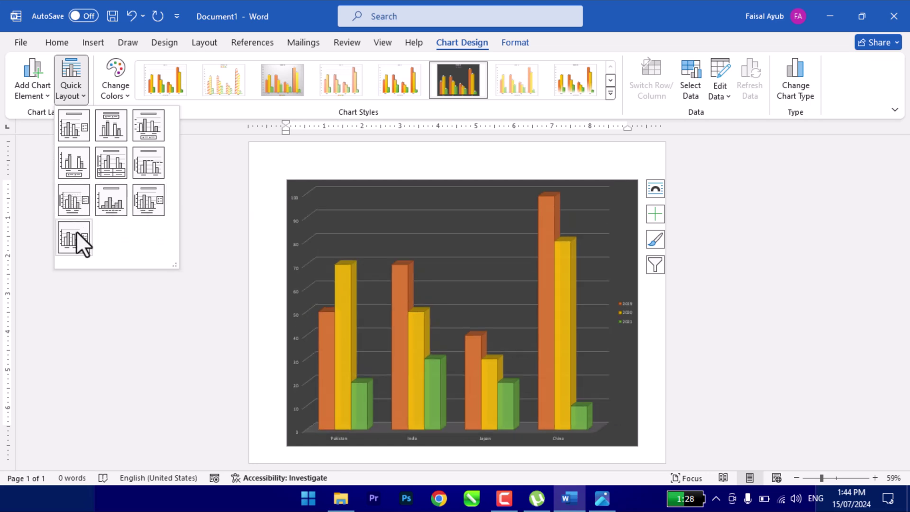
pyautogui.click(226, 226)
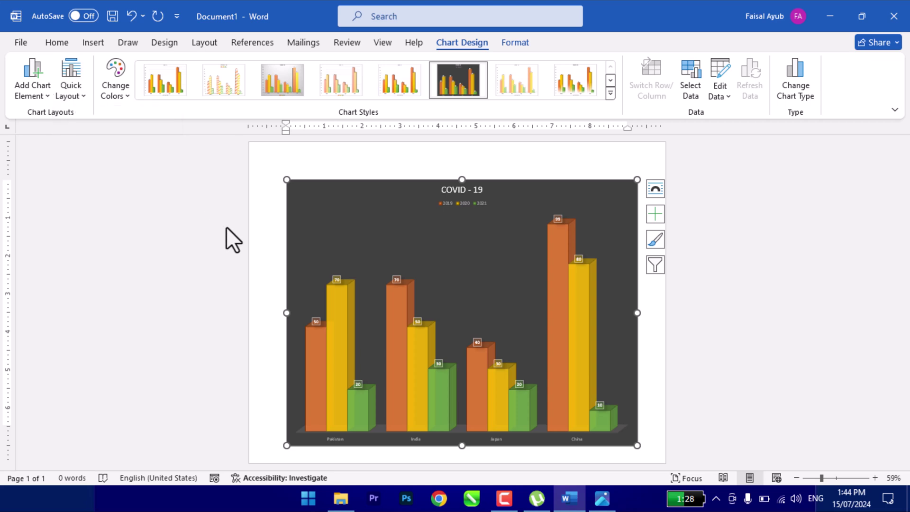
pyautogui.click(29, 90)
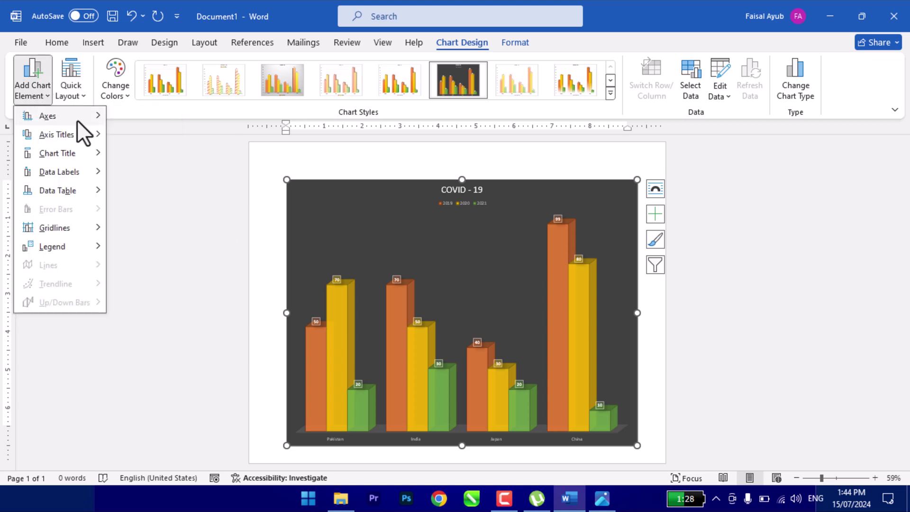
pyautogui.moveTo(77, 118)
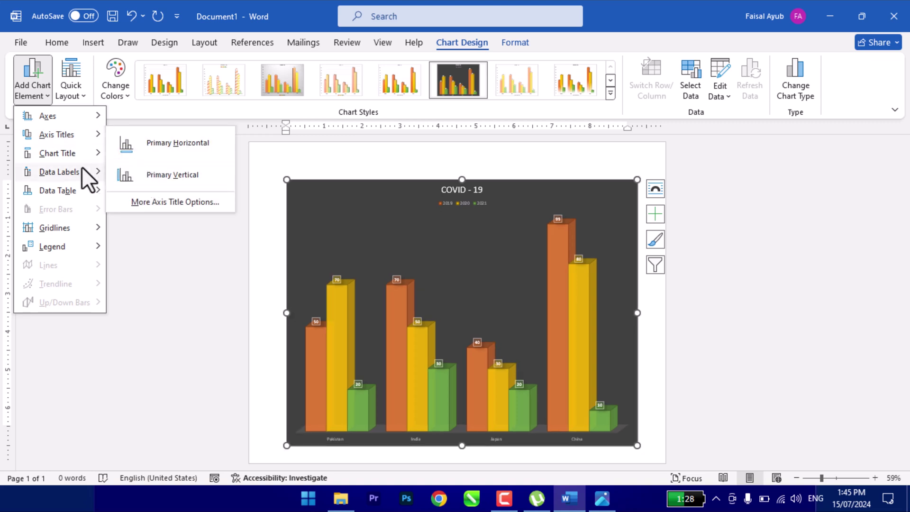
pyautogui.moveTo(67, 168)
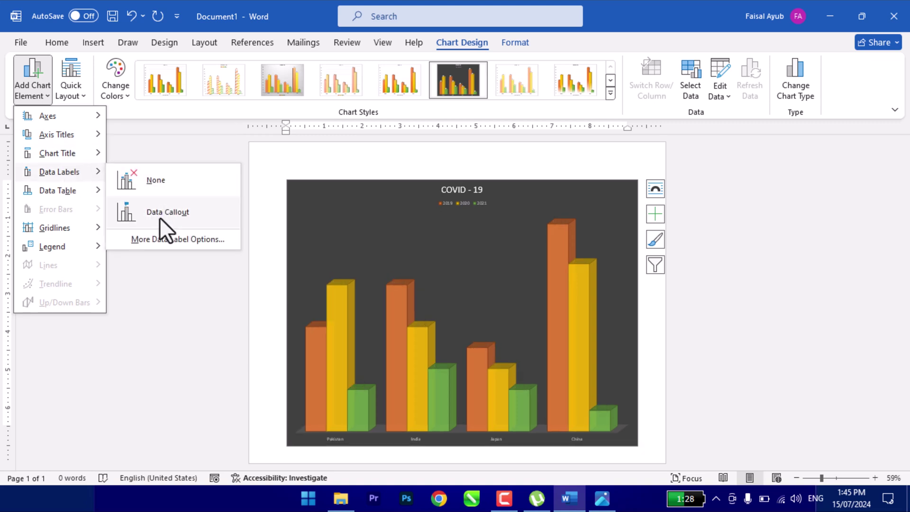
pyautogui.moveTo(58, 197)
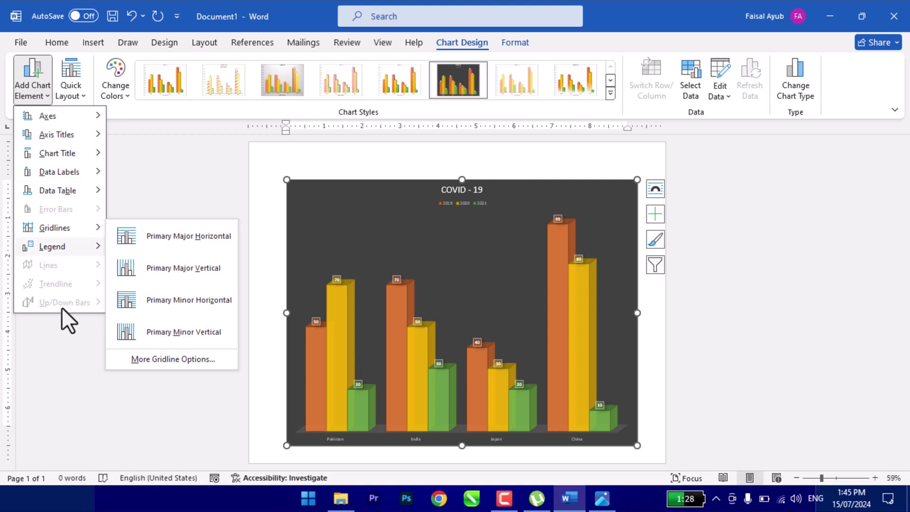
pyautogui.moveTo(62, 230)
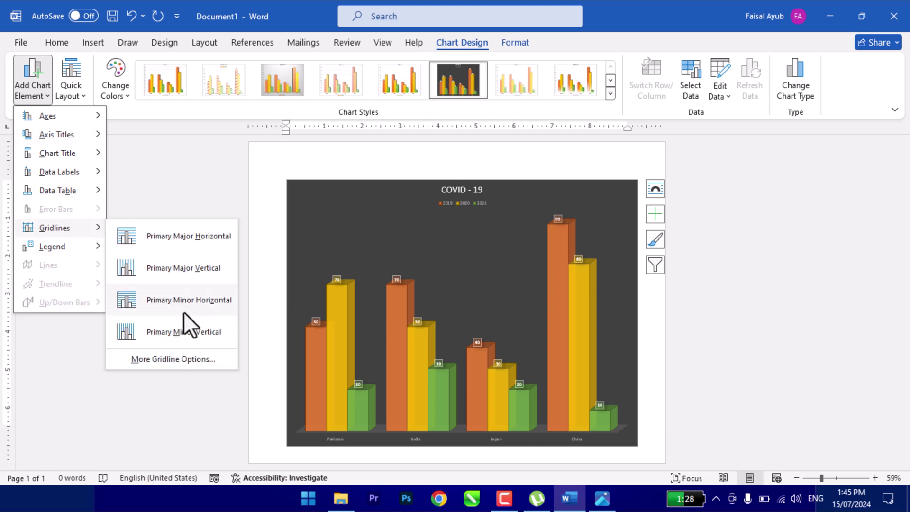
pyautogui.moveTo(60, 254)
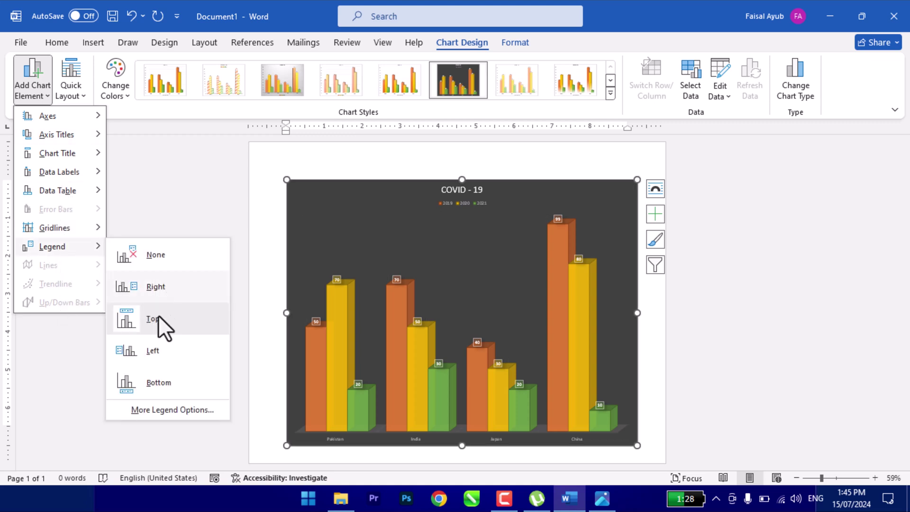
pyautogui.click(152, 195)
# Review the chart element options again and preview other chart styles, keeping the dark style with data labels
pyautogui.click(24, 87)
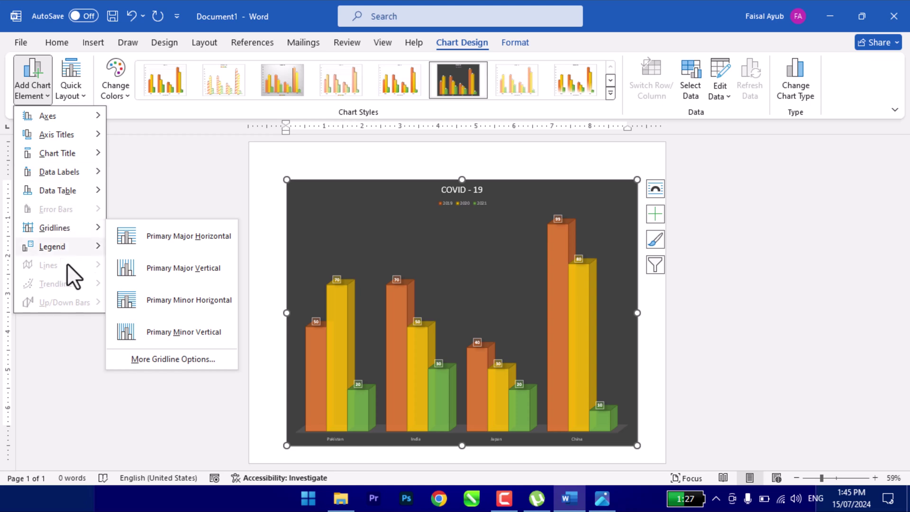
pyautogui.click(106, 206)
pyautogui.click(26, 82)
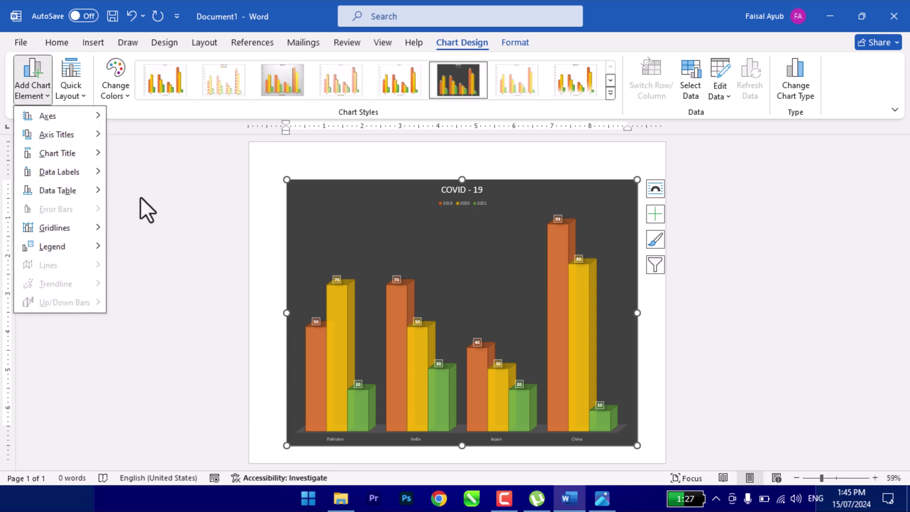
pyautogui.click(122, 198)
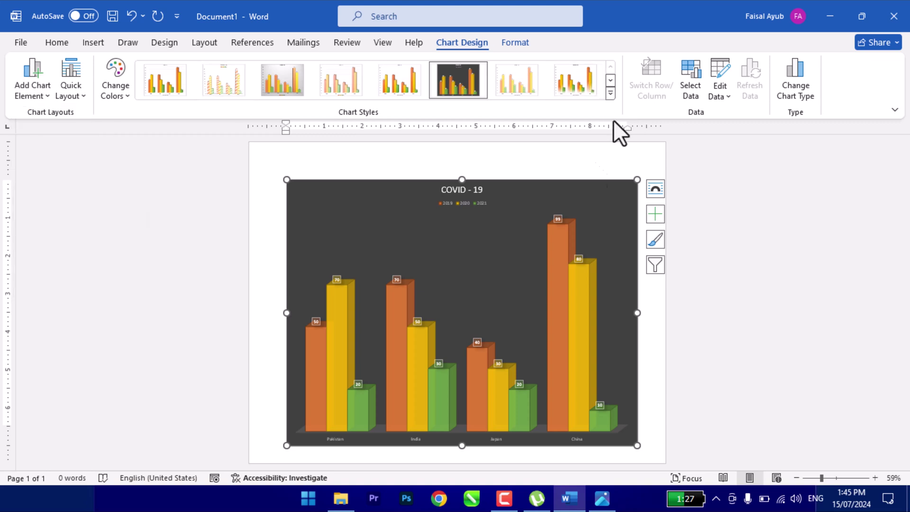
pyautogui.click(611, 94)
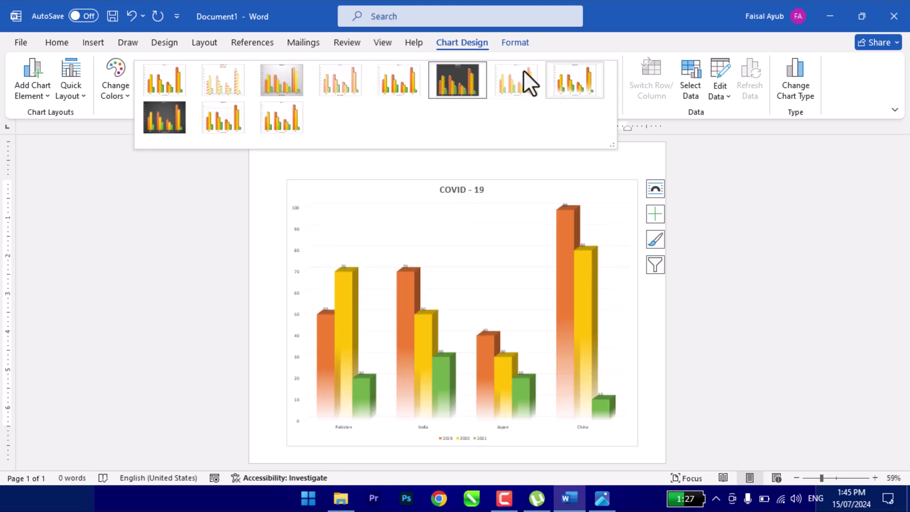
pyautogui.click(439, 79)
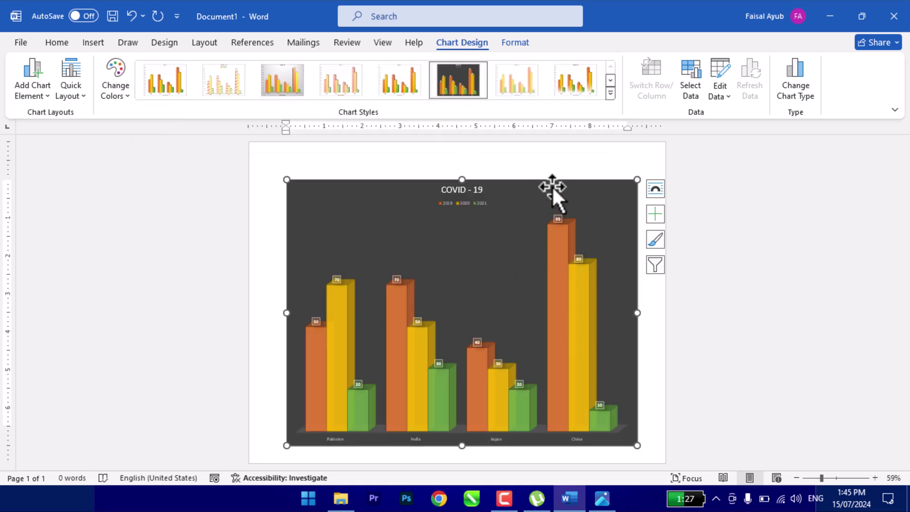
# Open the chart's data sheet, switch its rows and columns, switch them back and close the sheet
pyautogui.click(721, 66)
pyautogui.moveTo(550, 46); pyautogui.dragTo(430, 25)
pyautogui.click(605, 187)
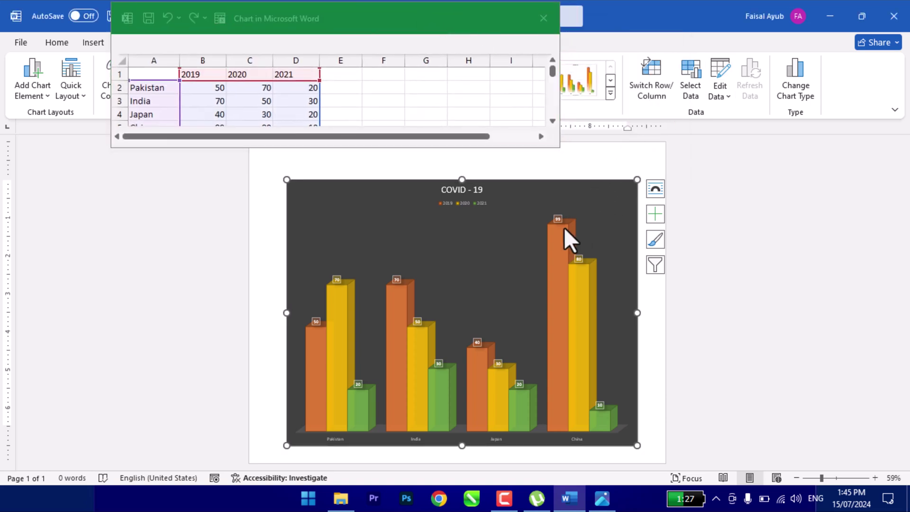
pyautogui.click(565, 228)
pyautogui.click(584, 192)
pyautogui.click(648, 75)
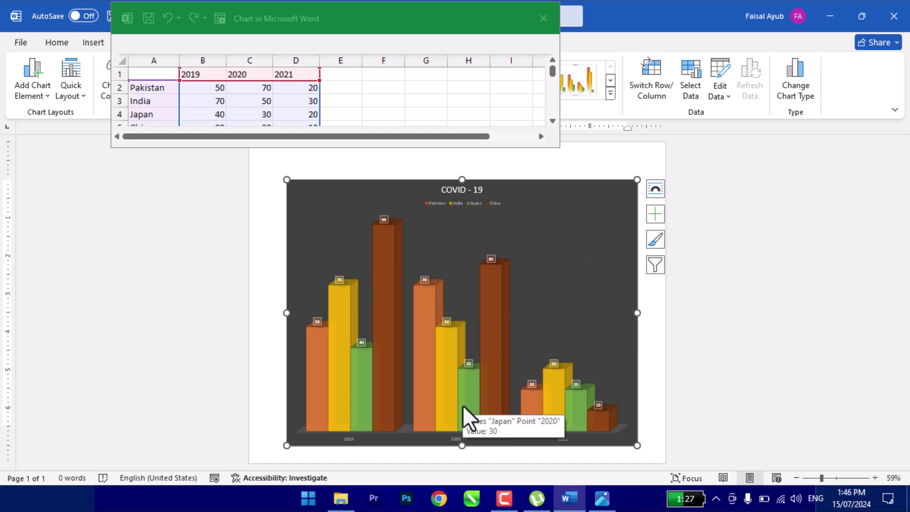
pyautogui.click(656, 86)
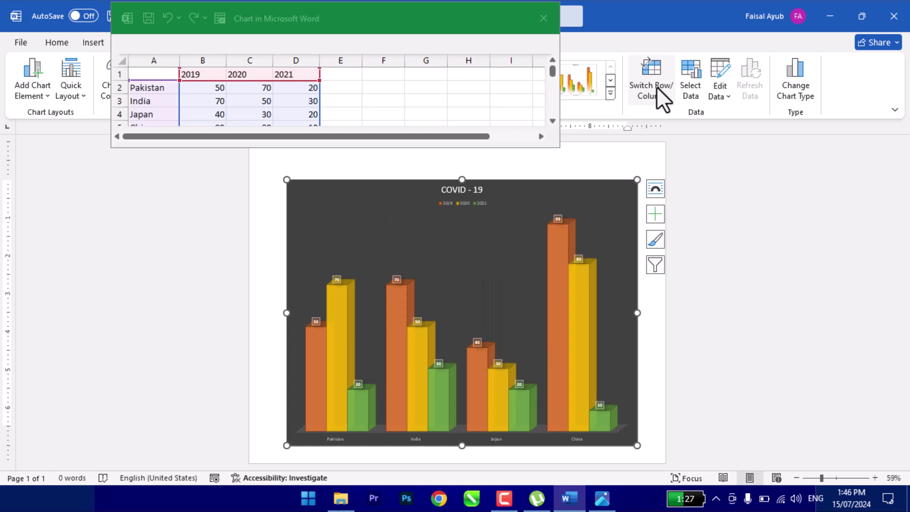
pyautogui.click(543, 19)
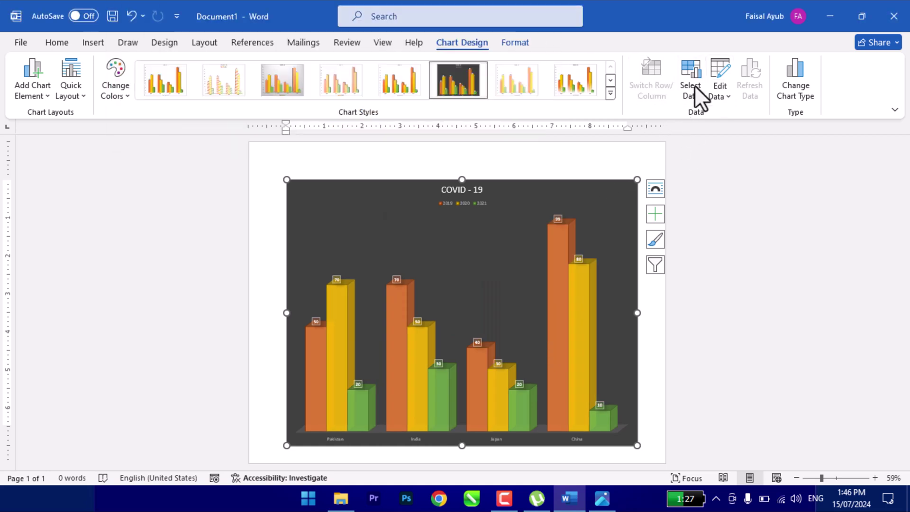
# Examine the chart's data source settings, then cancel them and close the data sheet
pyautogui.click(693, 85)
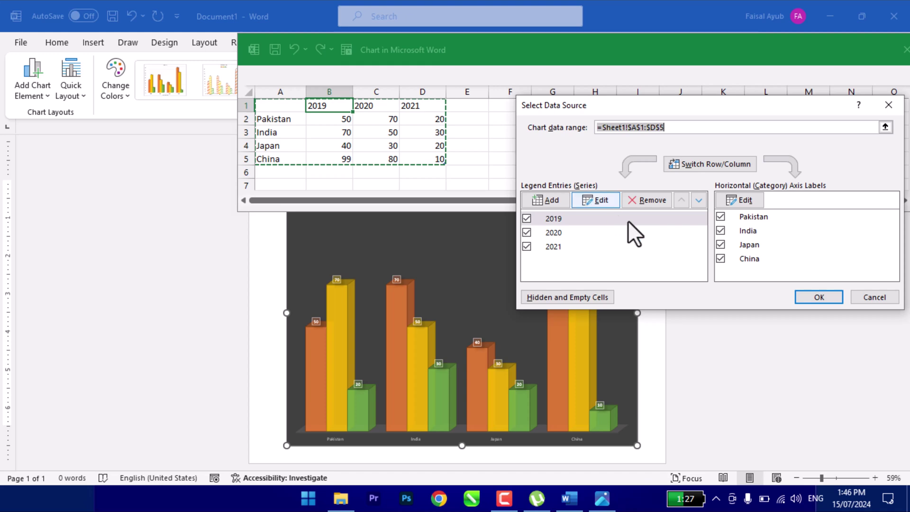
pyautogui.click(853, 296)
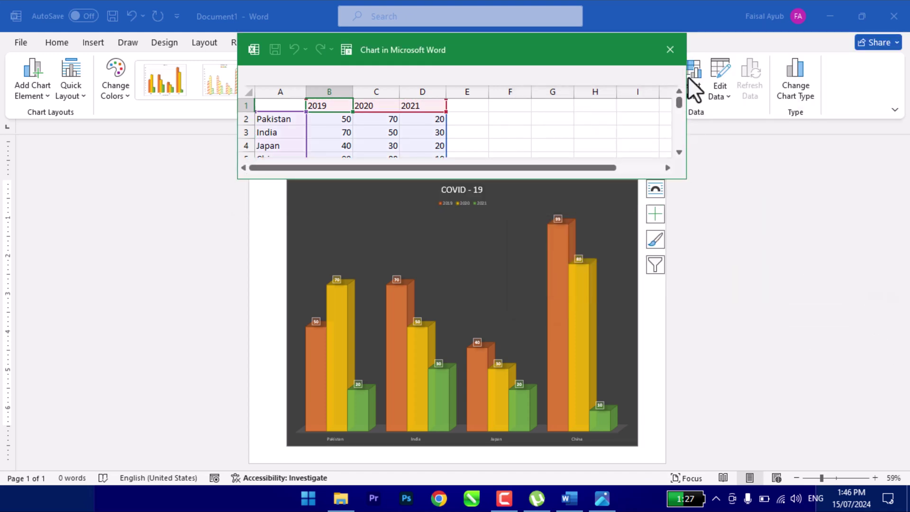
pyautogui.click(670, 49)
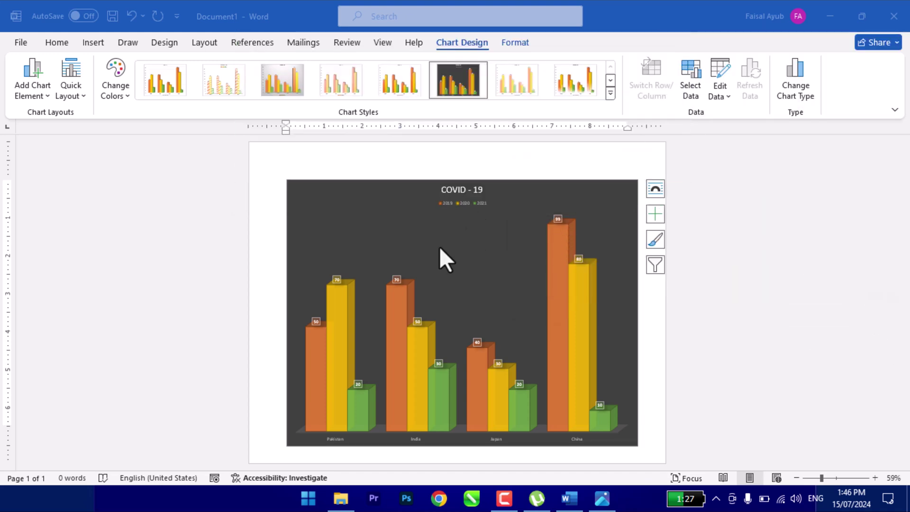
# Change the Covid - 19 chart to a line chart, using the fourth line variant
pyautogui.click(422, 187)
pyautogui.click(795, 83)
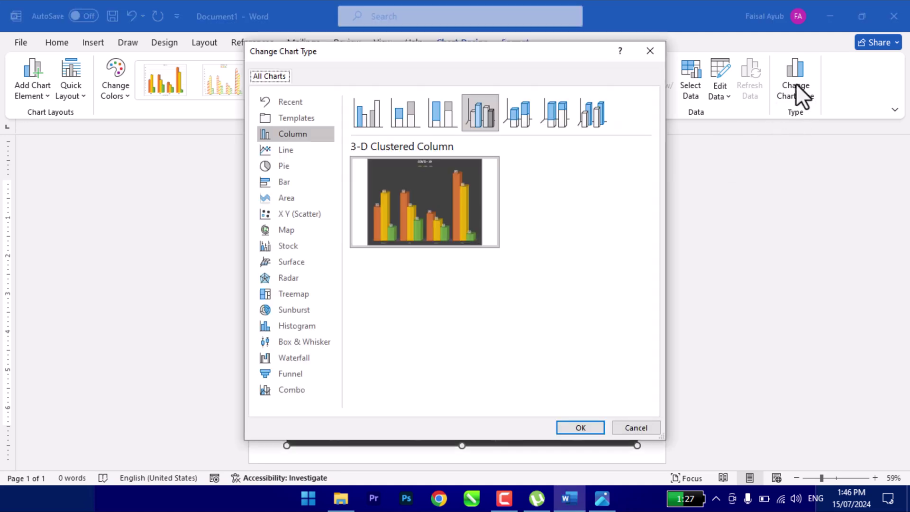
pyautogui.click(305, 149)
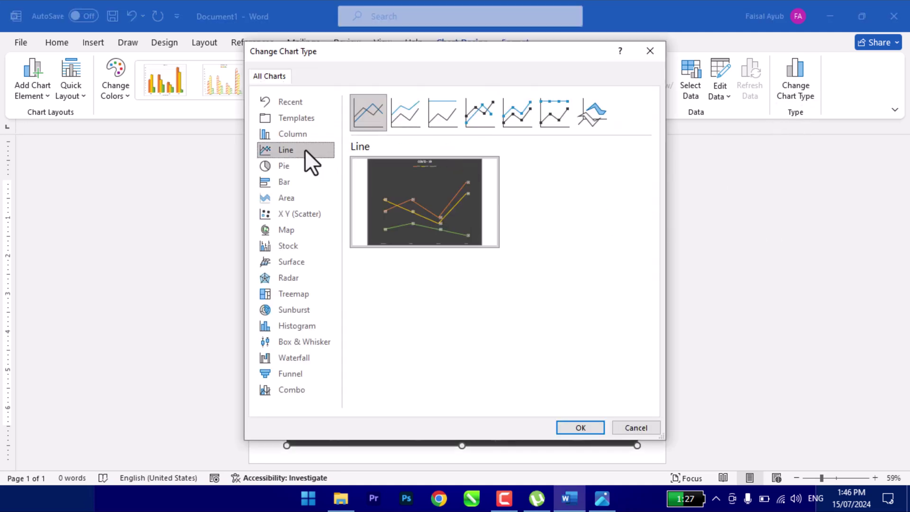
pyautogui.click(482, 117)
pyautogui.click(564, 429)
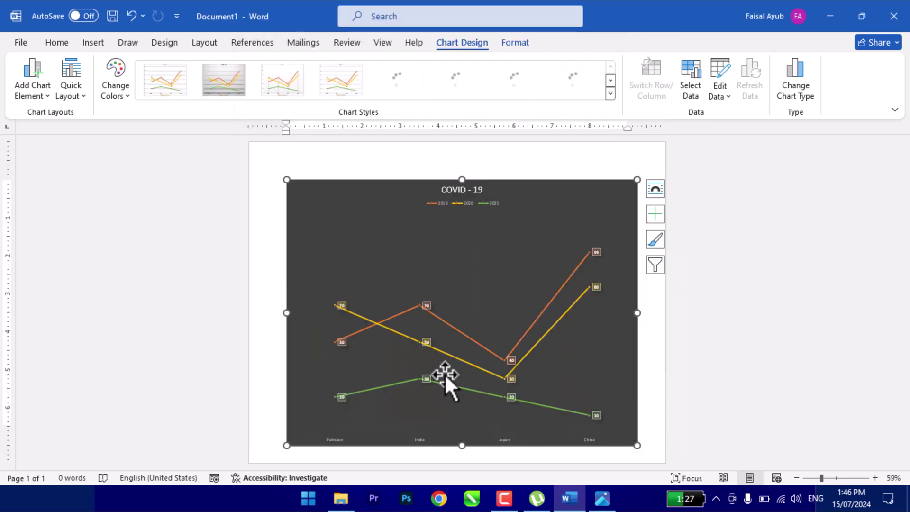
# Try the Pie chart type on the data, followed by the Clustered Bar type
pyautogui.click(802, 71)
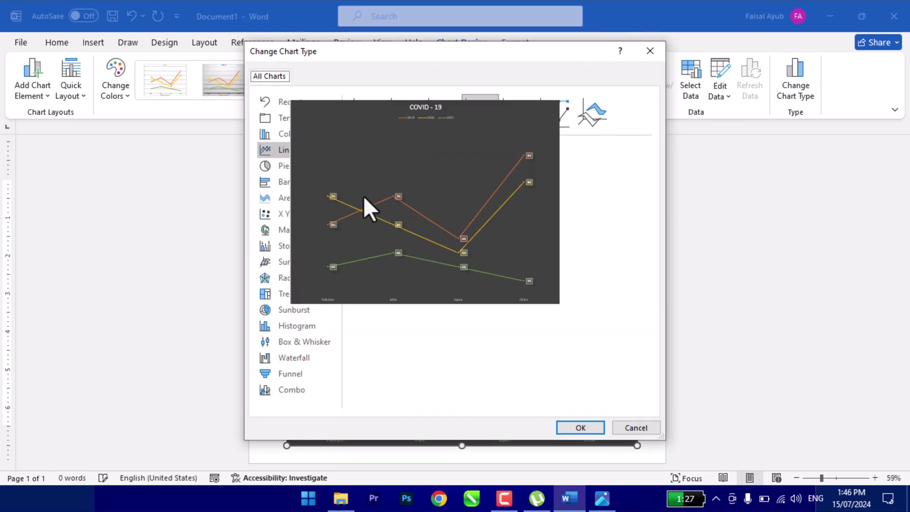
pyautogui.click(307, 166)
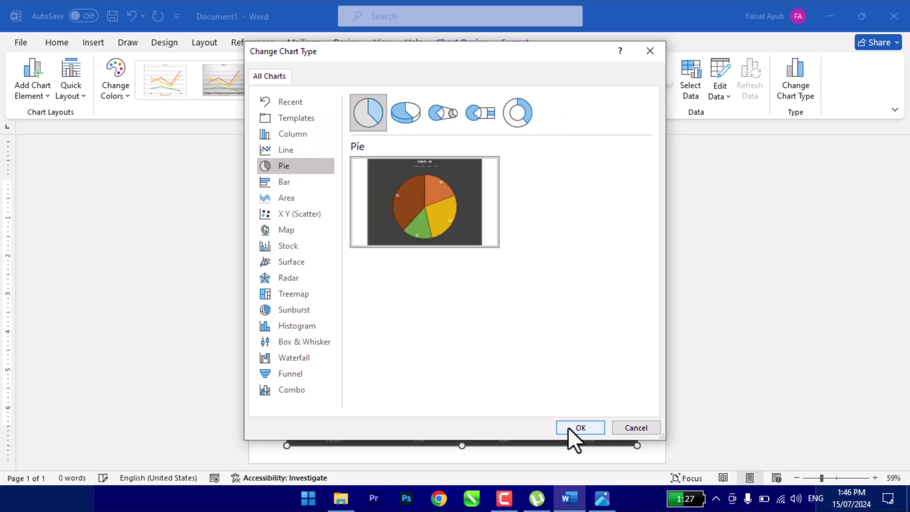
pyautogui.click(568, 428)
pyautogui.click(809, 68)
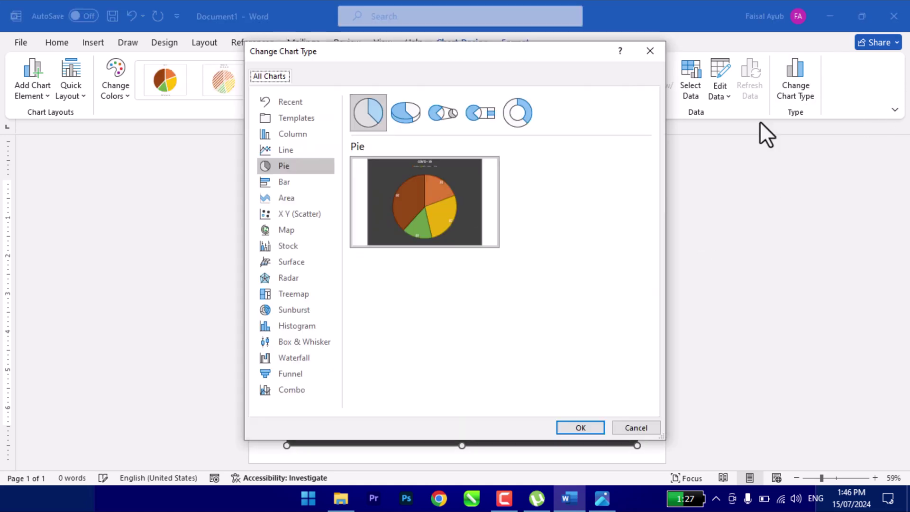
pyautogui.click(283, 184)
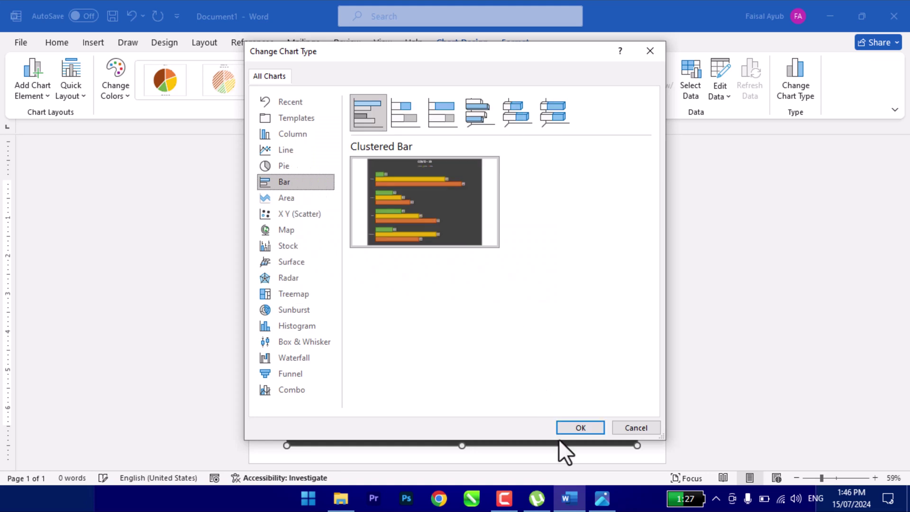
pyautogui.click(574, 427)
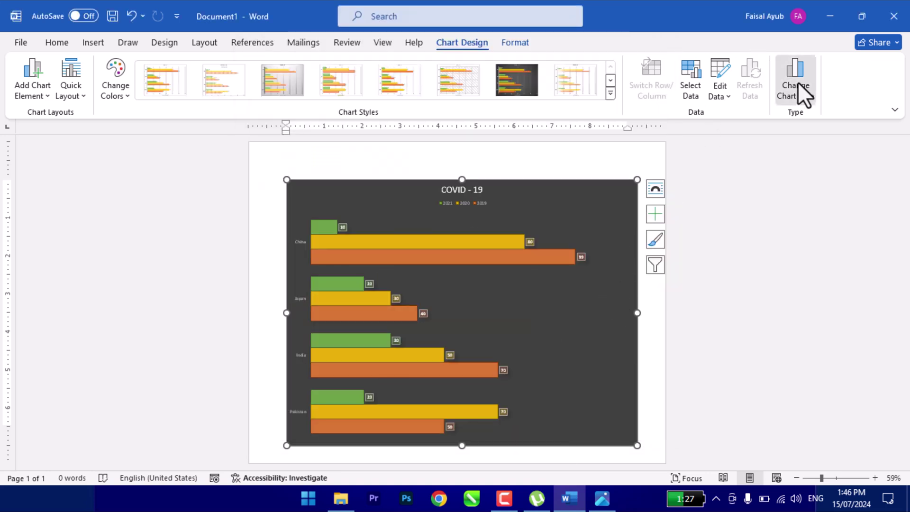
# Try the Area chart type on the data, followed by the Scatter type
pyautogui.click(797, 81)
pyautogui.click(285, 199)
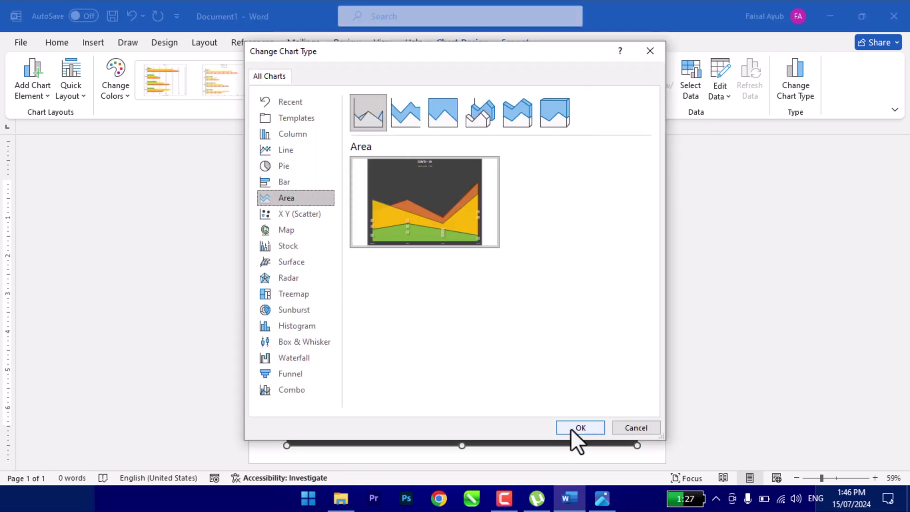
pyautogui.click(574, 428)
pyautogui.click(801, 78)
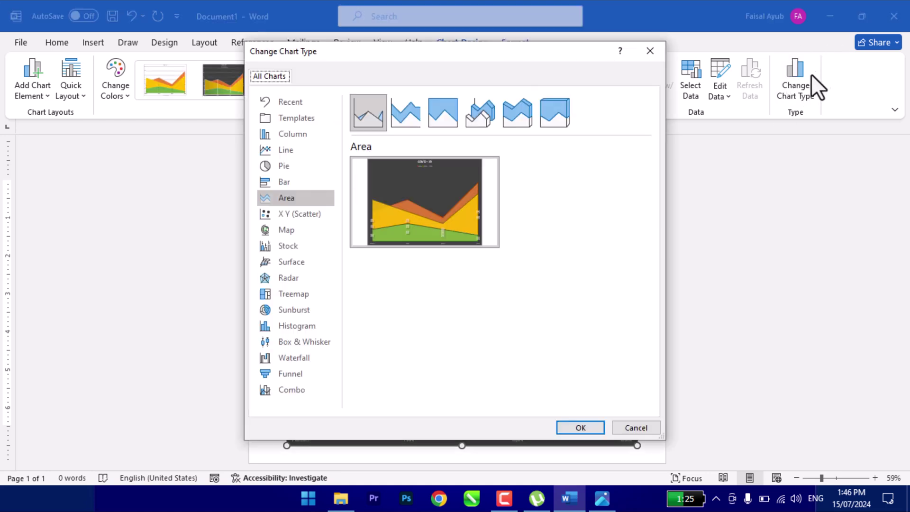
pyautogui.click(299, 216)
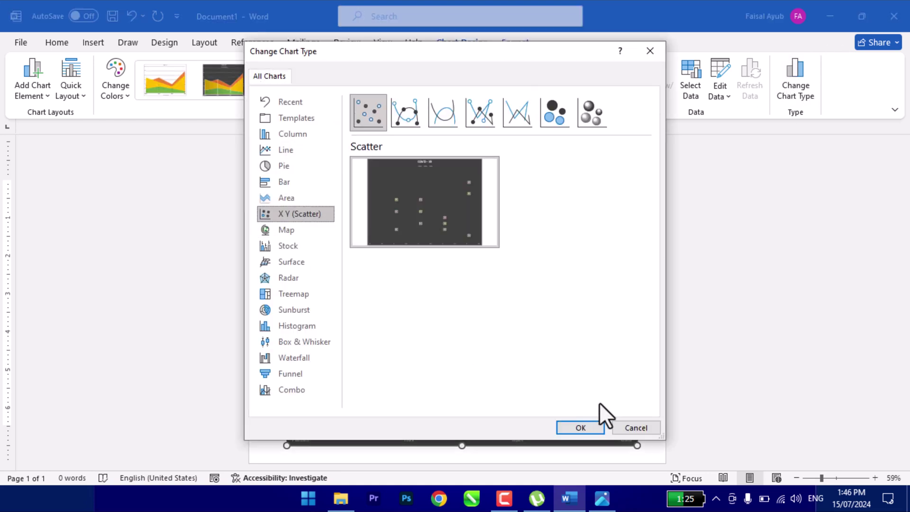
pyautogui.click(569, 431)
# Change the scatter chart to a Map chart and undo that change
pyautogui.click(787, 87)
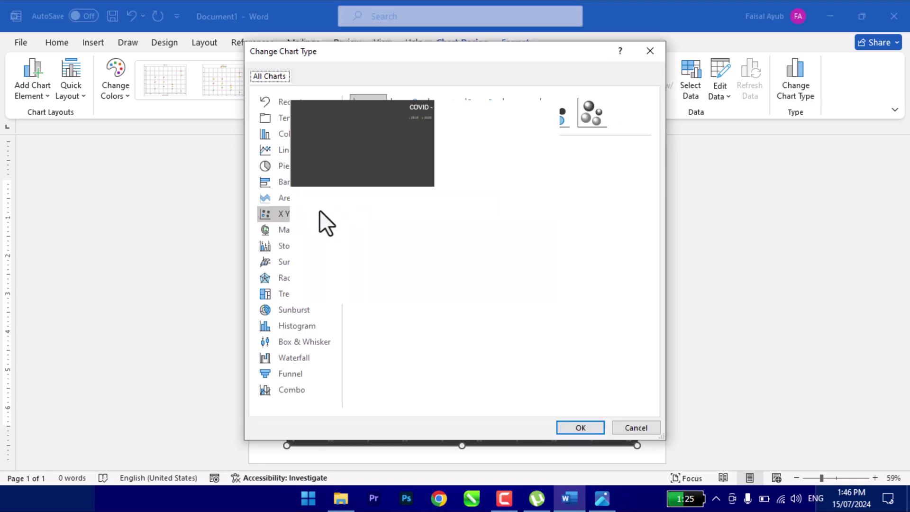
pyautogui.click(292, 232)
pyautogui.click(587, 430)
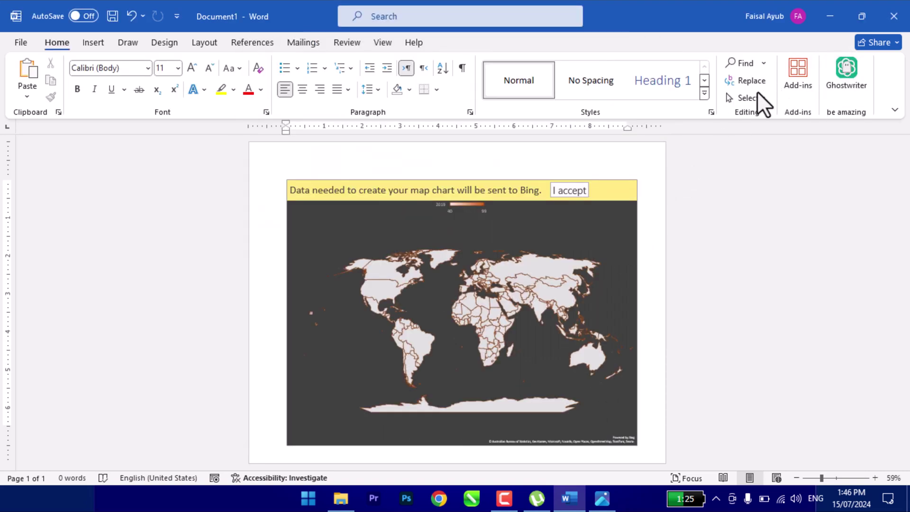
pyautogui.click(413, 212)
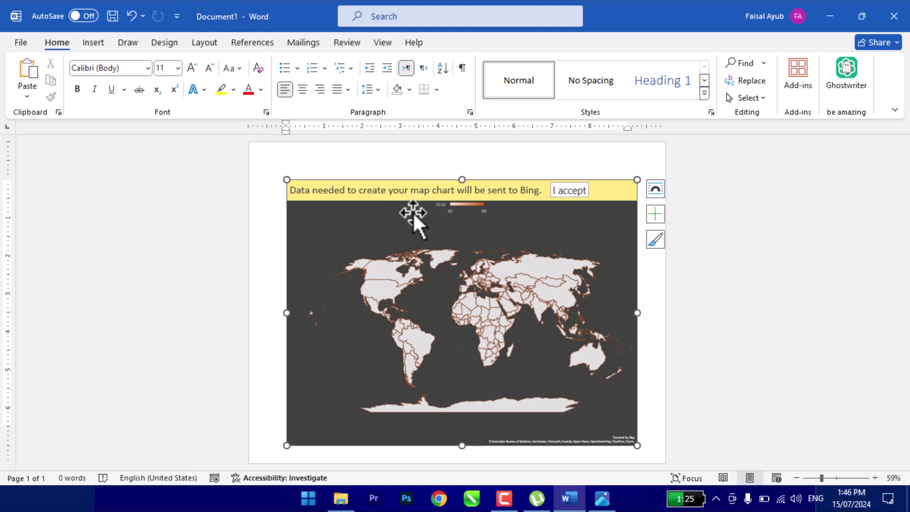
pyautogui.hotkey('ctrl', 'z')
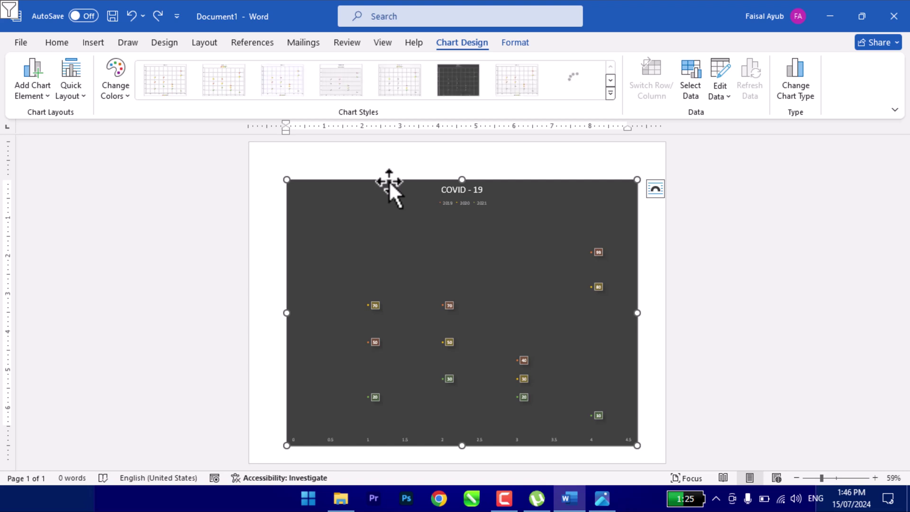
# Preview the Radar, Treemap, Histogram, Waterfall and Funnel types, and apply the Clustered Column - Line combo to the chart
pyautogui.click(795, 88)
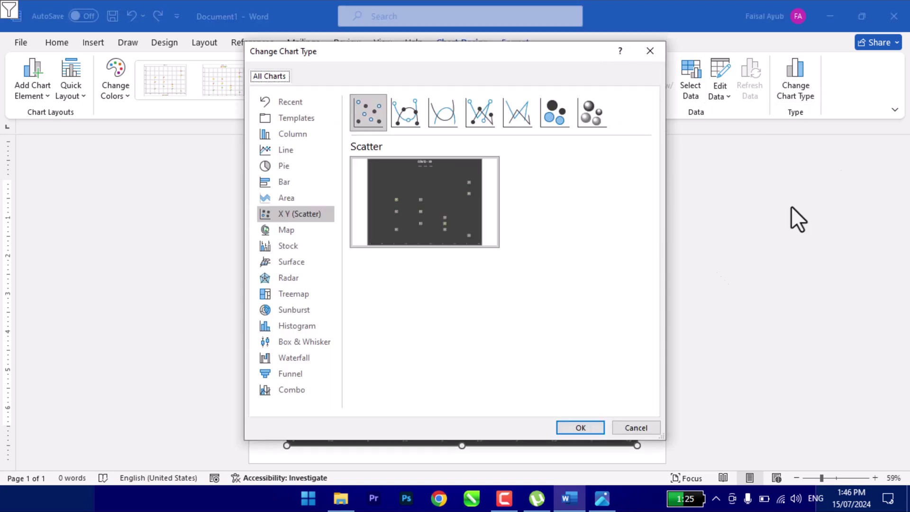
pyautogui.click(270, 283)
pyautogui.click(274, 294)
pyautogui.click(278, 326)
pyautogui.click(283, 359)
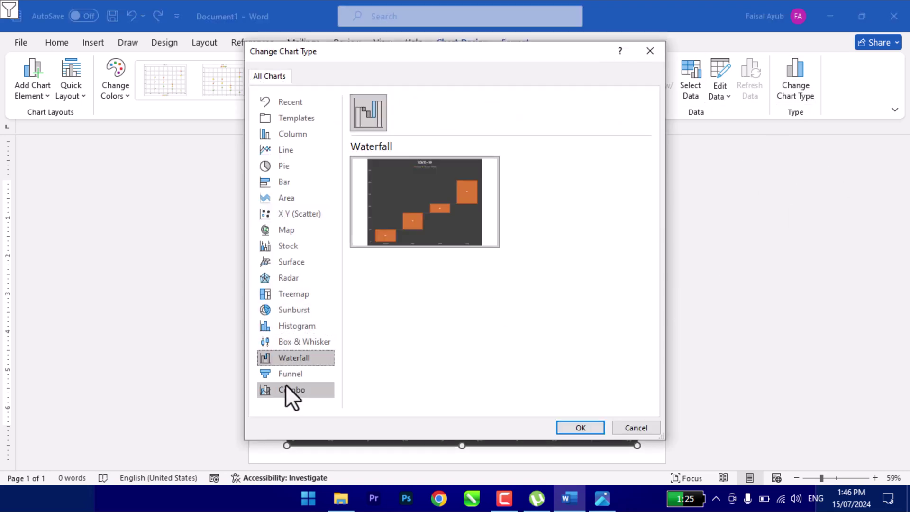
pyautogui.click(287, 388)
pyautogui.click(292, 374)
pyautogui.click(294, 389)
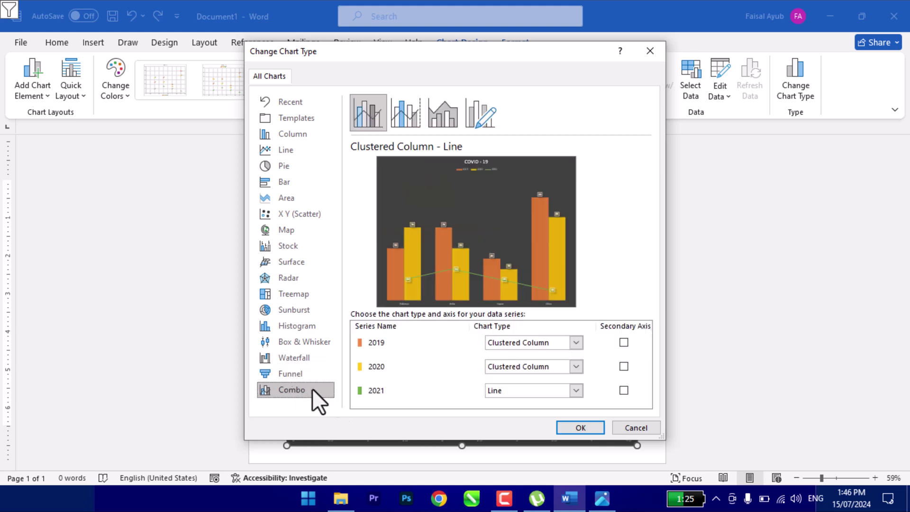
pyautogui.click(577, 434)
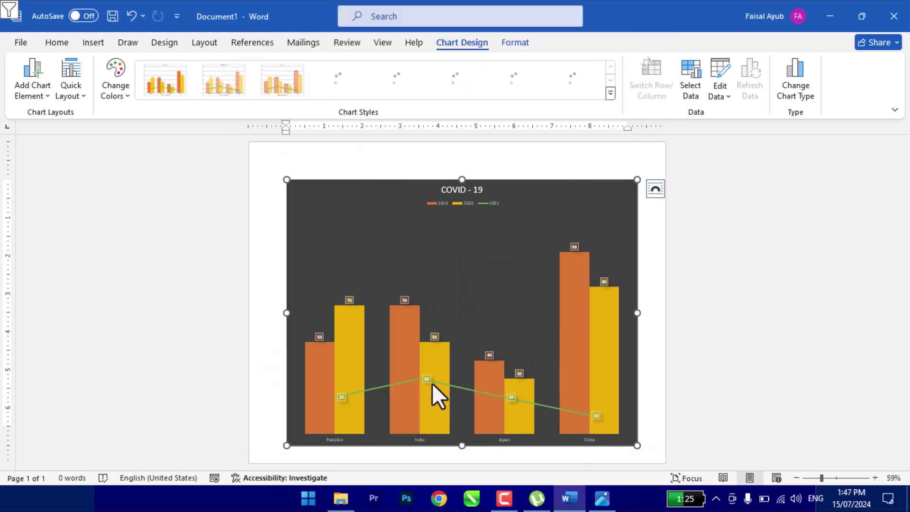
# Change the combo chart back to the 3-D Clustered Column type
pyautogui.click(800, 88)
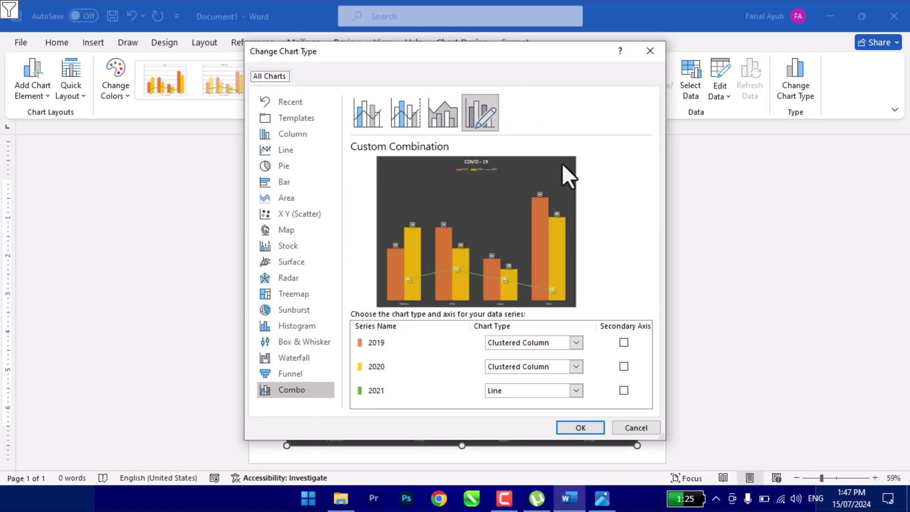
pyautogui.click(296, 135)
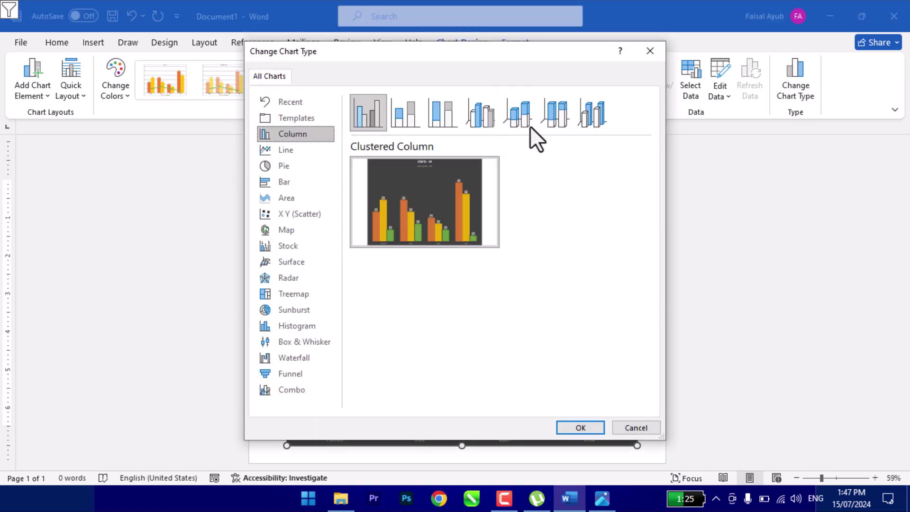
pyautogui.click(486, 116)
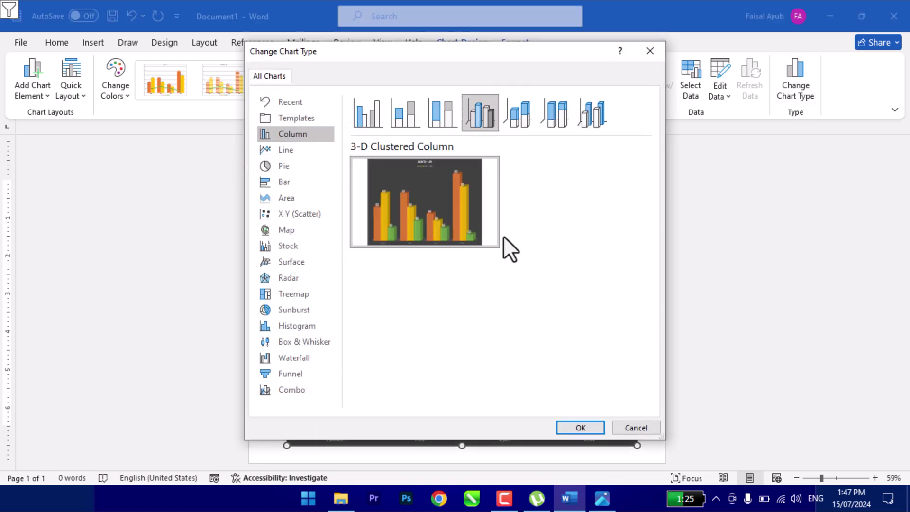
pyautogui.click(579, 428)
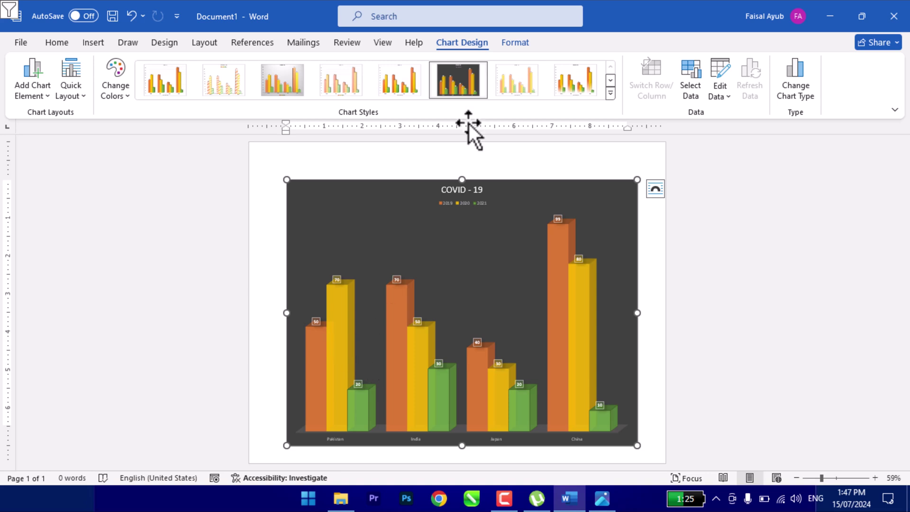
# Look through the insertable shapes and the shape style presets available for the 2020 series, applying none
pyautogui.click(514, 46)
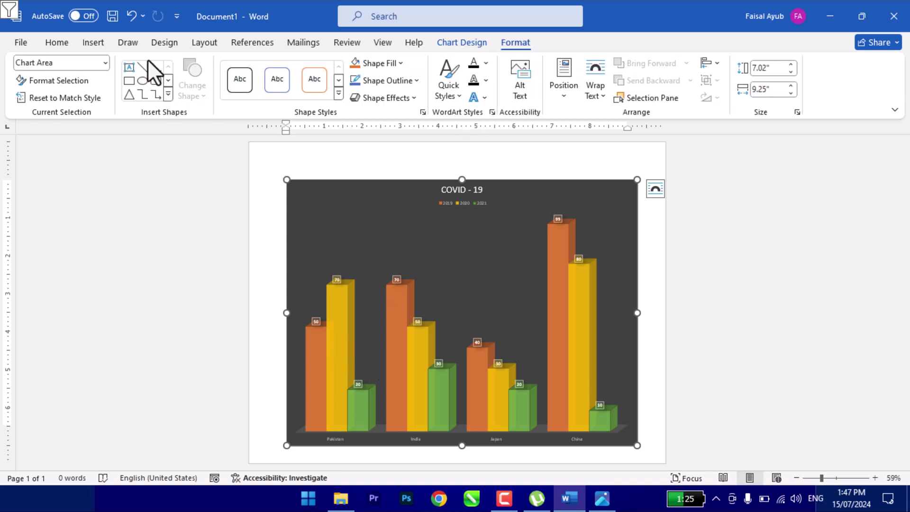
pyautogui.click(167, 95)
pyautogui.press('Escape')
pyautogui.click(336, 291)
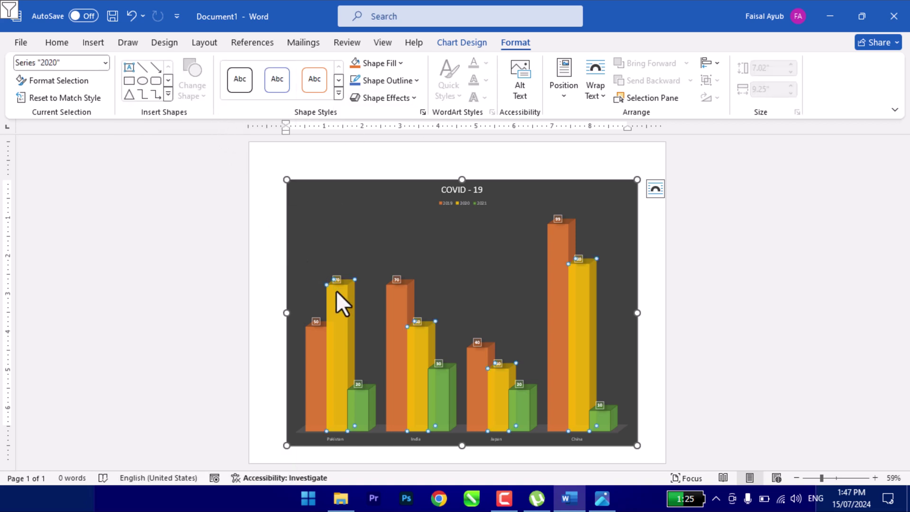
pyautogui.click(338, 93)
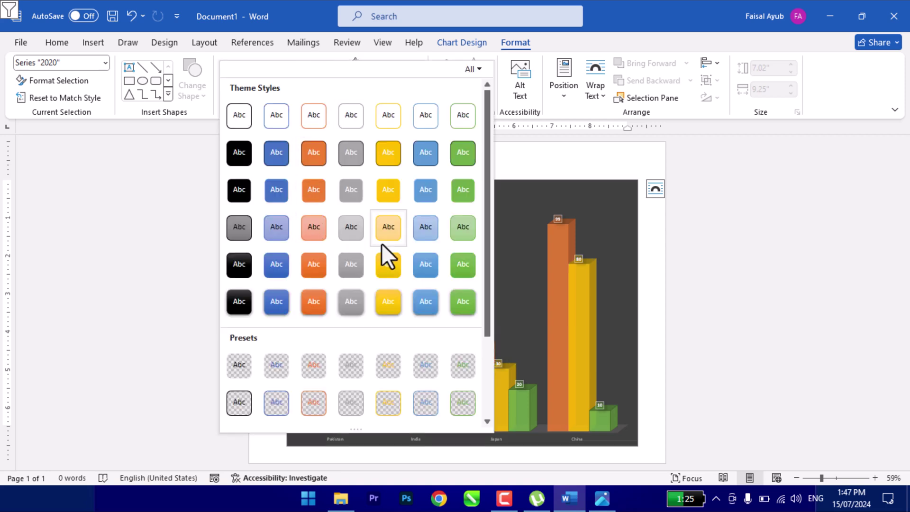
pyautogui.press('Escape')
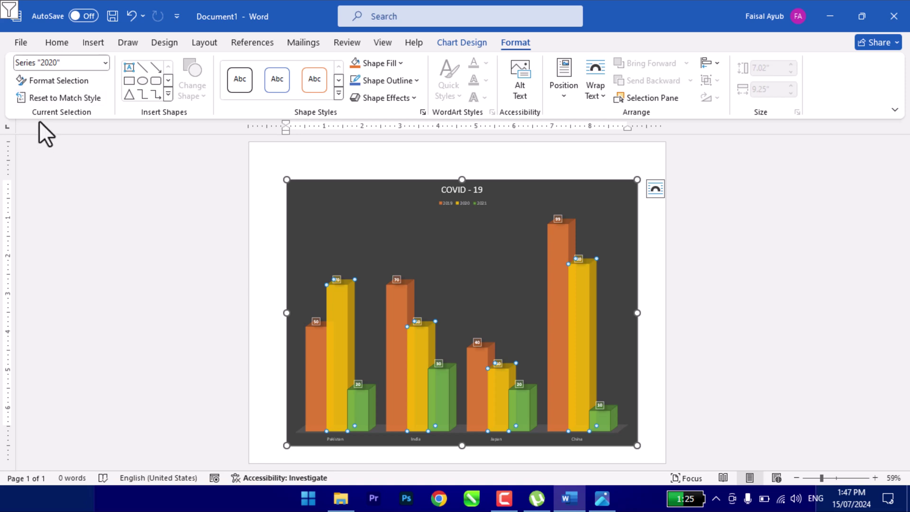
# Set the column shape of the 2019 and 2020 data series to Full Cone
pyautogui.click(337, 327)
pyautogui.click(312, 354)
pyautogui.click(72, 80)
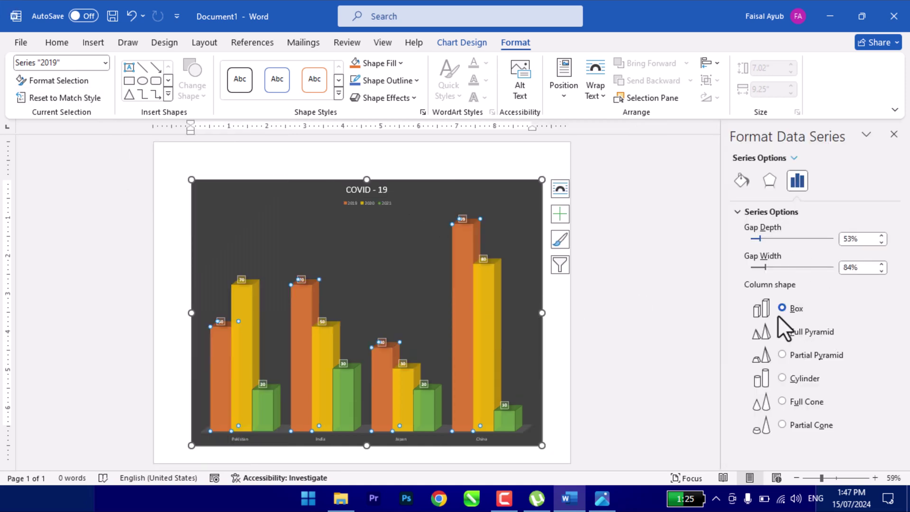
pyautogui.click(789, 401)
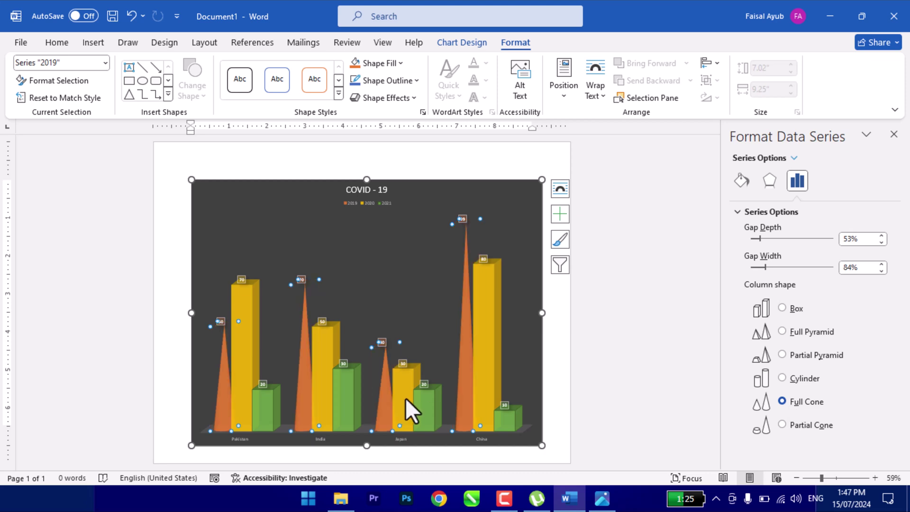
pyautogui.click(246, 337)
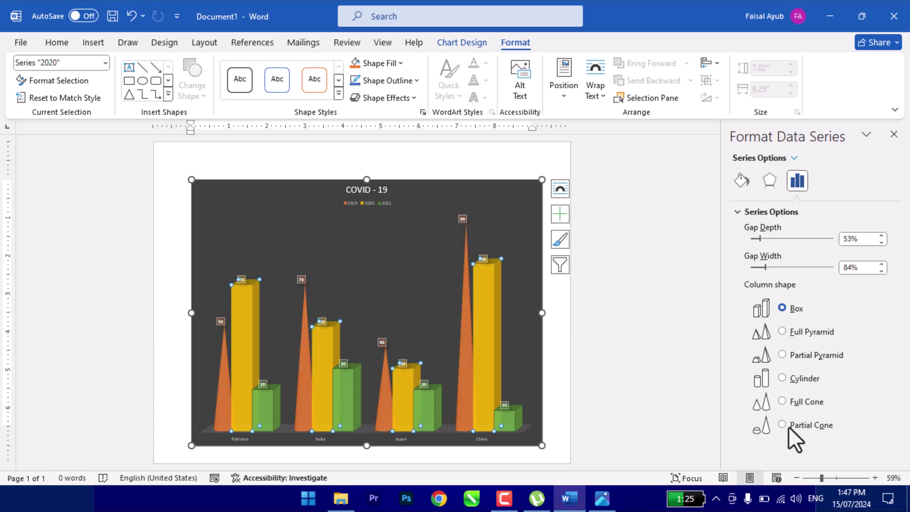
pyautogui.click(798, 402)
# Set the 2021 data series' column shape to Full Cone and close the series formatting options
pyautogui.click(270, 391)
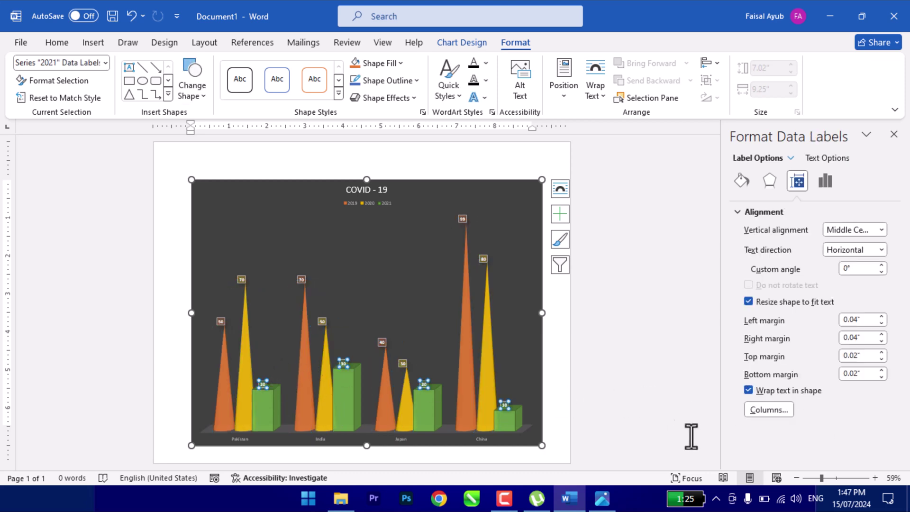
pyautogui.click(272, 399)
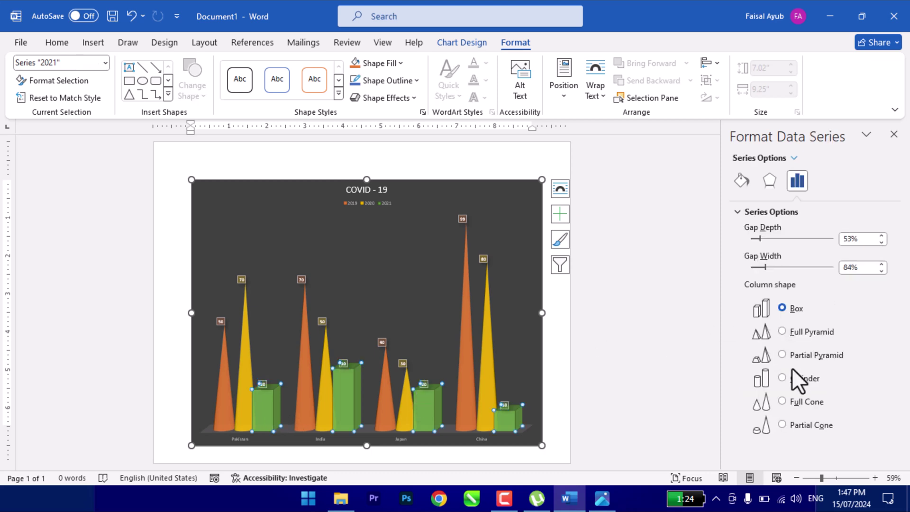
pyautogui.click(791, 400)
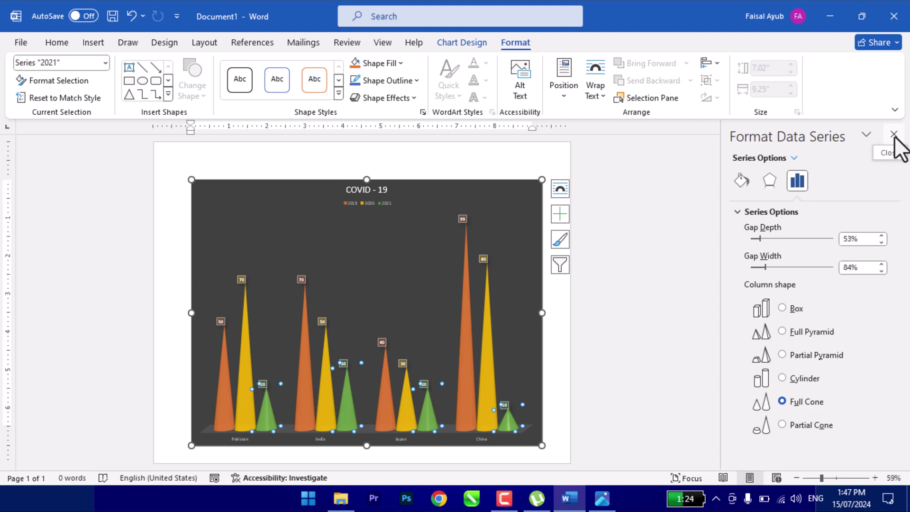
pyautogui.click(895, 142)
pyautogui.click(736, 292)
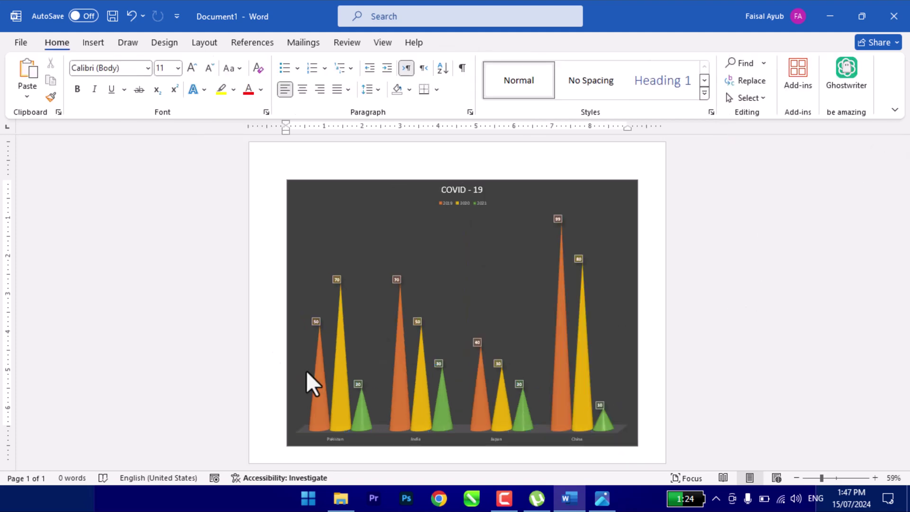
pyautogui.click(368, 180)
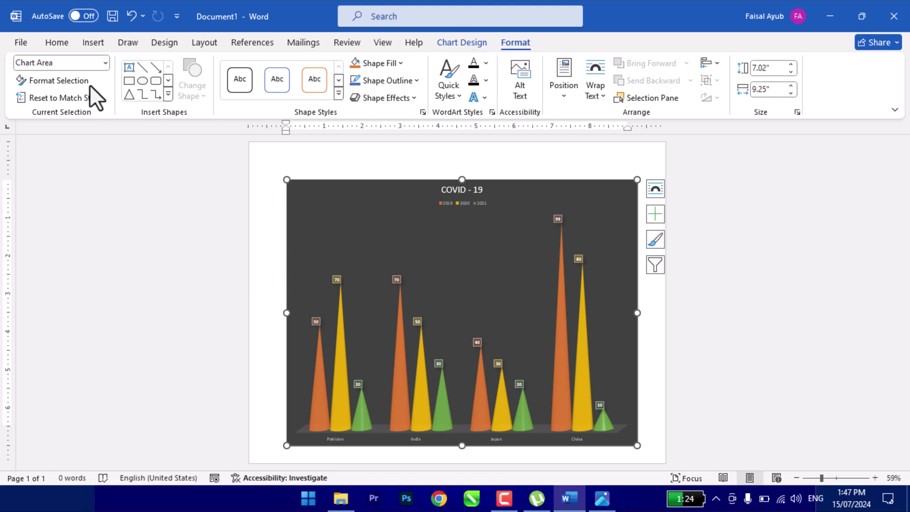
# Reset the chart area and the 2019 data series to match the chart style
pyautogui.click(49, 95)
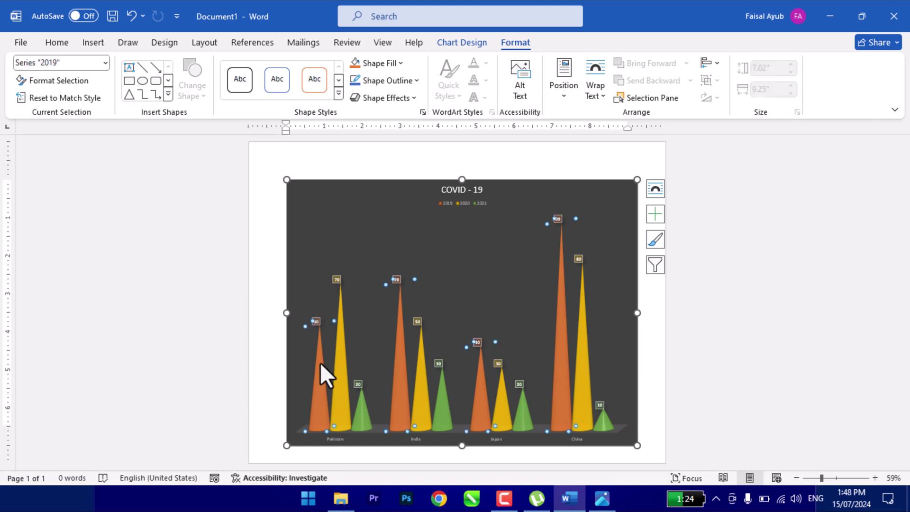
pyautogui.click(63, 97)
# Select the chart's Walls by element name, followed by the 2019 data series
pyautogui.click(104, 66)
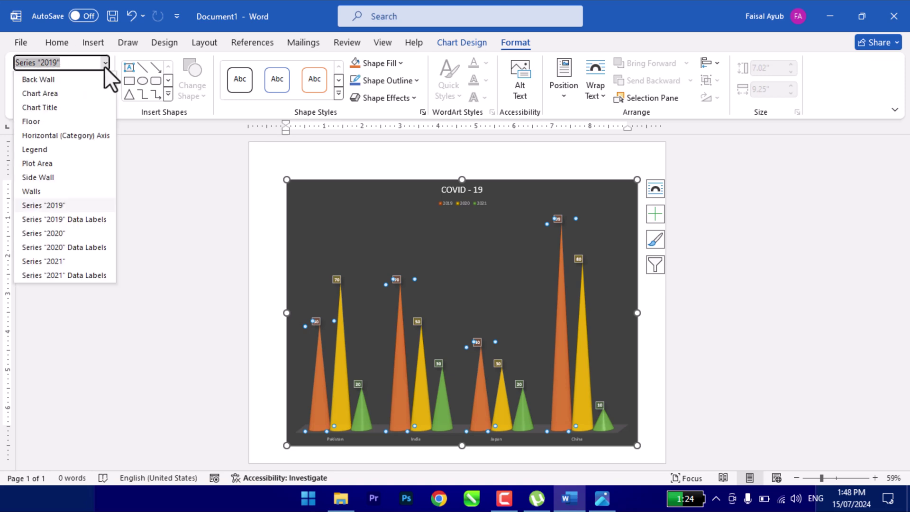
pyautogui.click(39, 191)
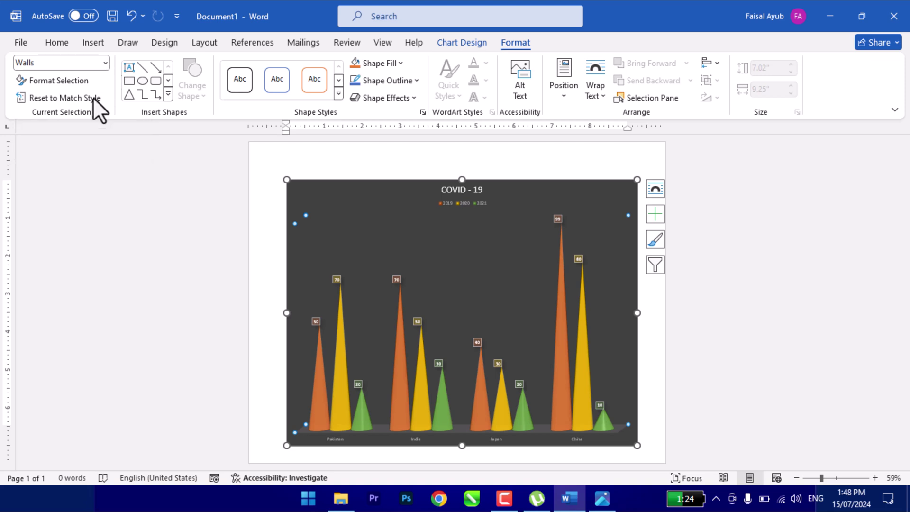
pyautogui.click(106, 66)
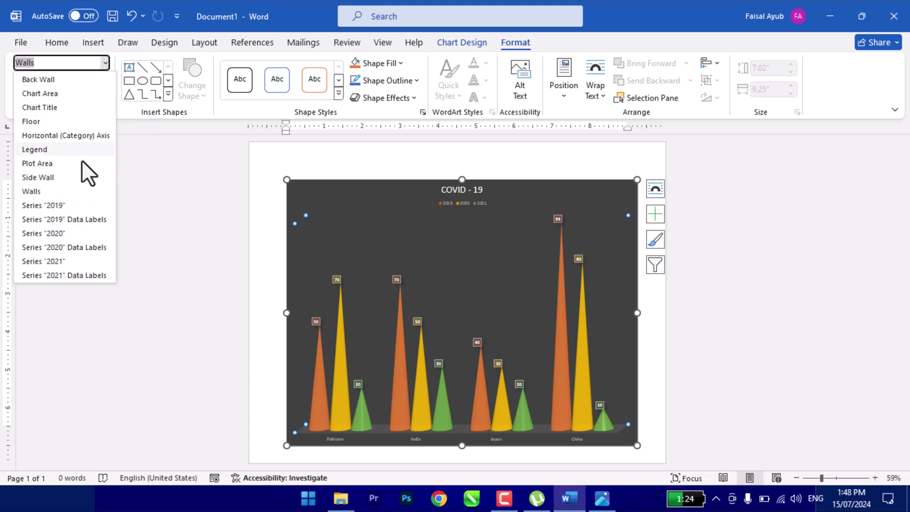
pyautogui.click(43, 209)
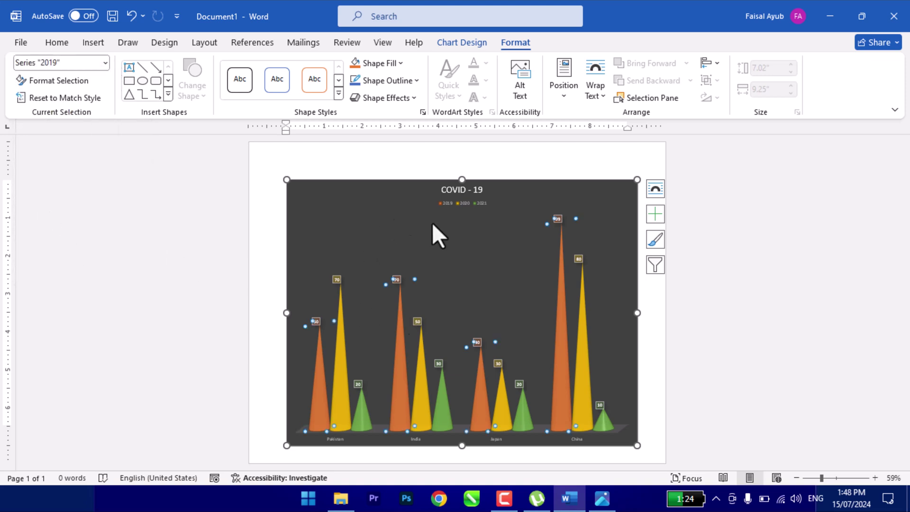
# Look through the fill colours for the chart area, applying none, and display the commands for inserting elements
pyautogui.click(384, 179)
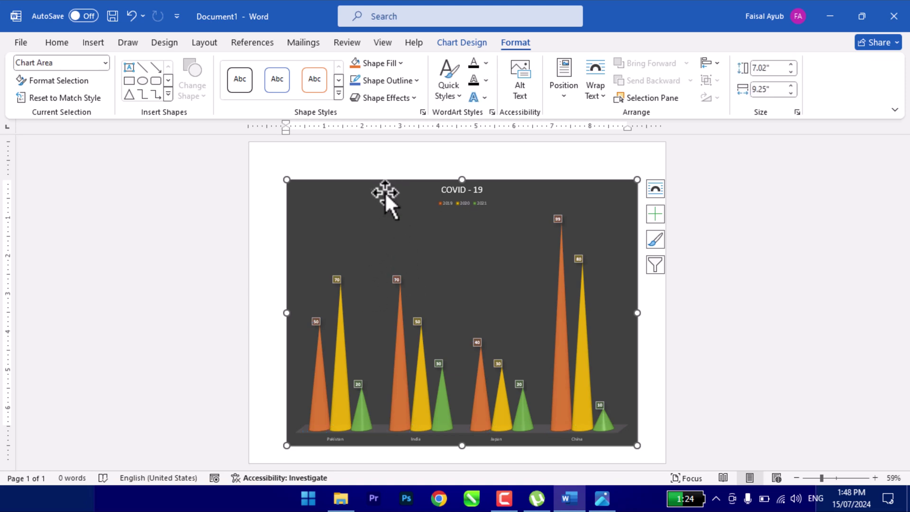
pyautogui.click(377, 64)
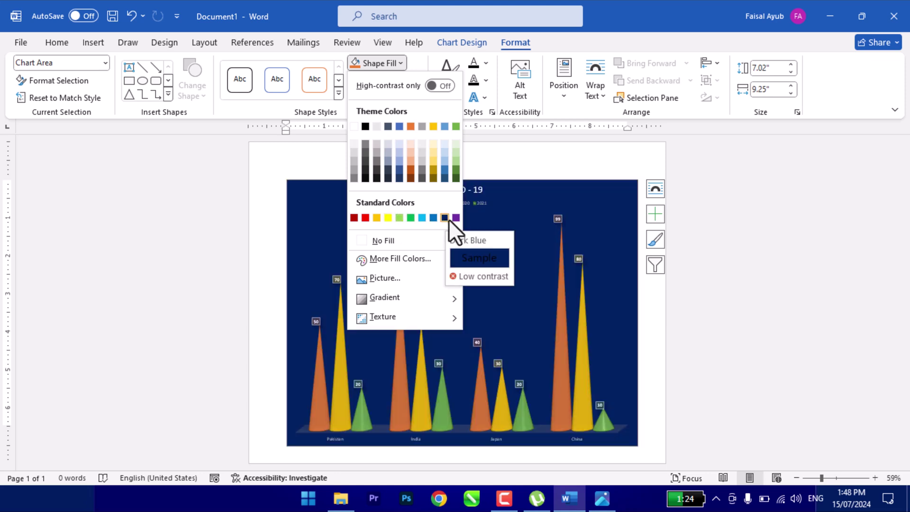
pyautogui.click(581, 184)
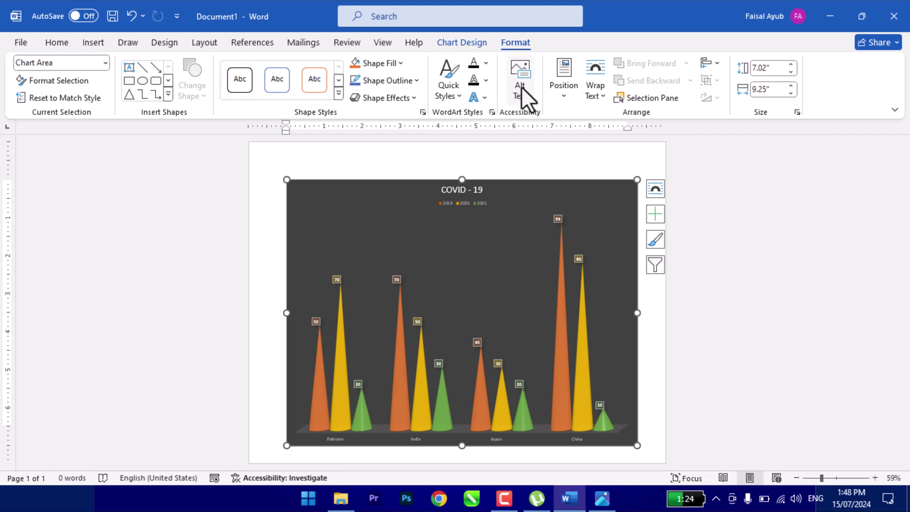
pyautogui.click(97, 43)
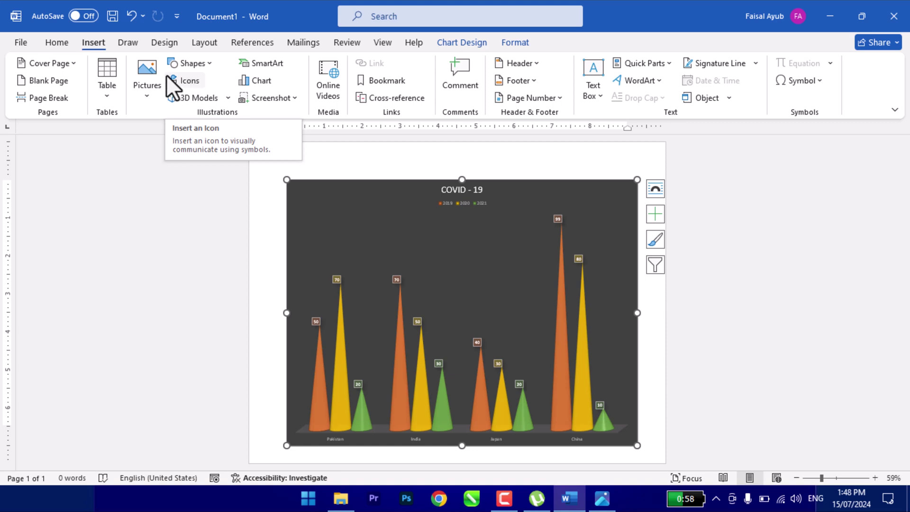